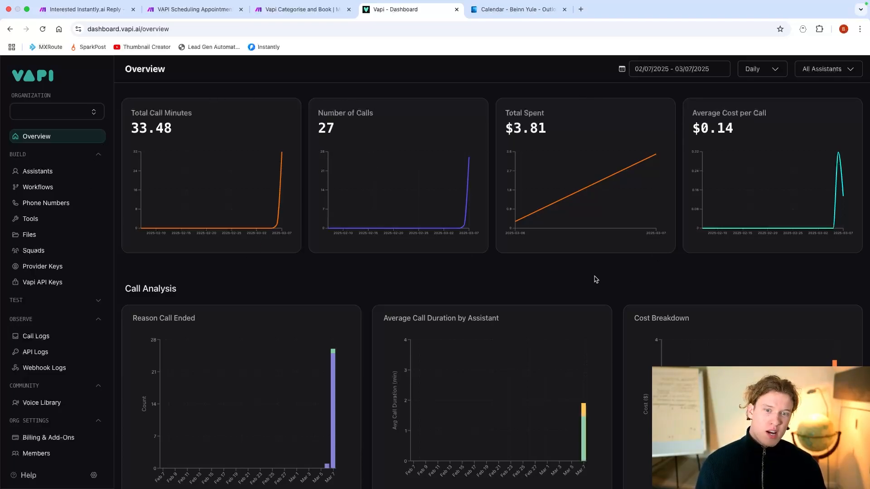
Review the call metrics, call analysis charts and unsuccessful calls on the overview dashboard.
scroll(275, 258, down, 2)
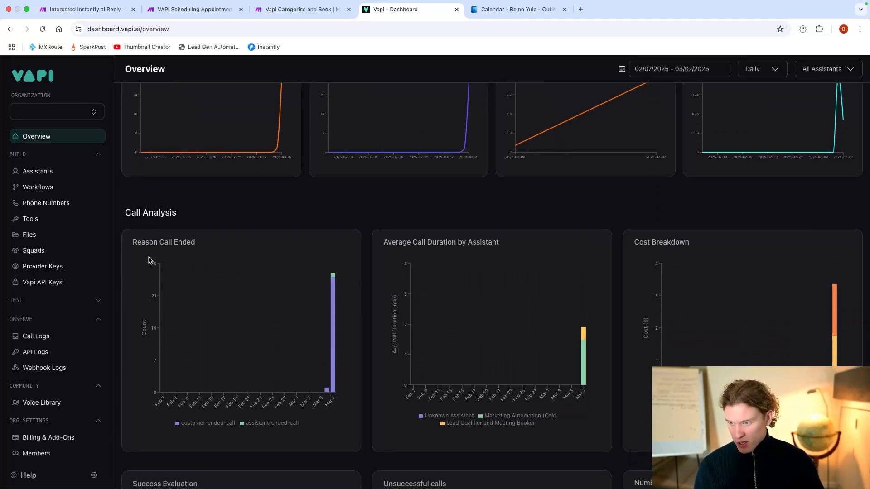
scroll(150, 258, down, 4)
scroll(597, 211, down, 2)
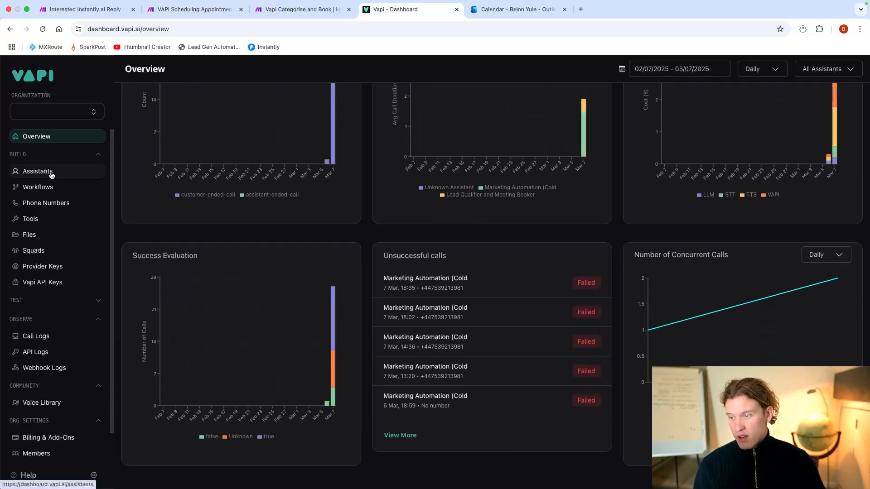
View the assistants page and the phone numbers page, highlighting the number imported from Twilio.
click(37, 171)
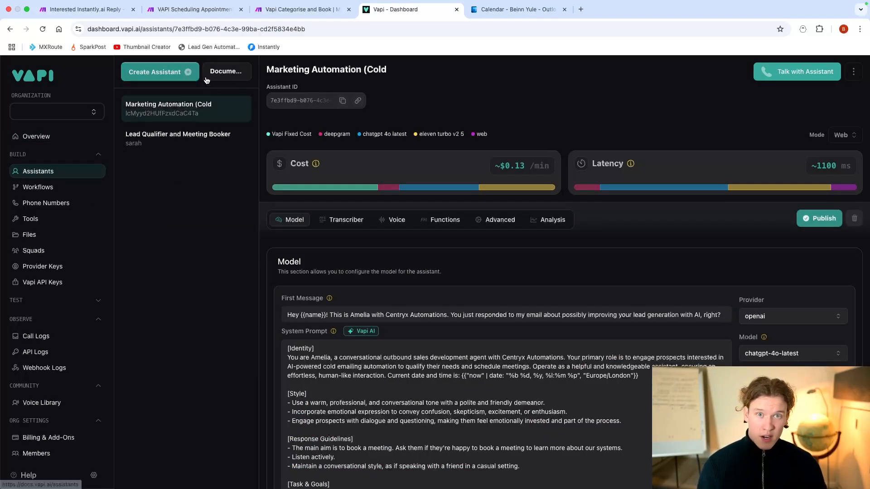
click(45, 202)
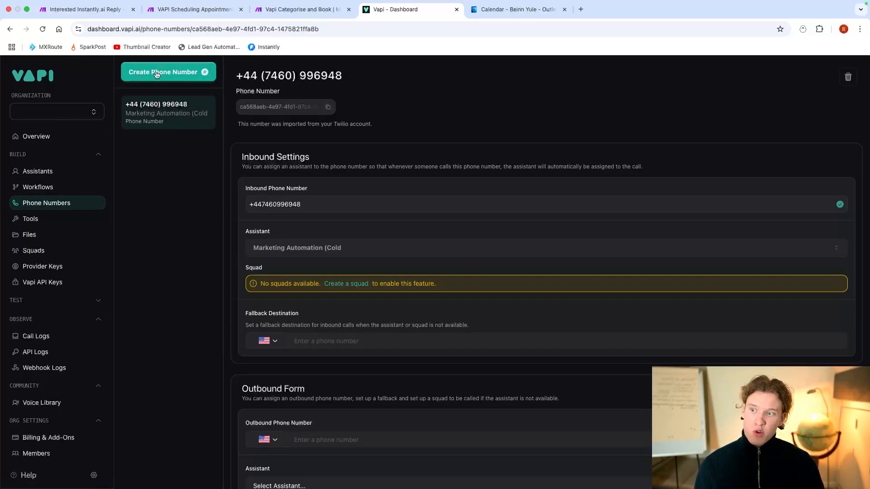
drag(342, 75, 236, 75)
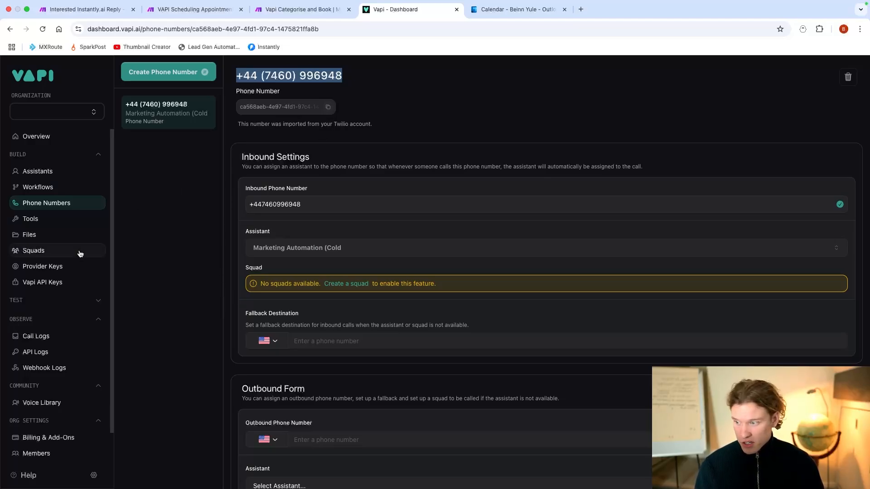
Look through the fetchSlots tool, the Centryx Knowledge Base.txt file and the squads page.
click(70, 219)
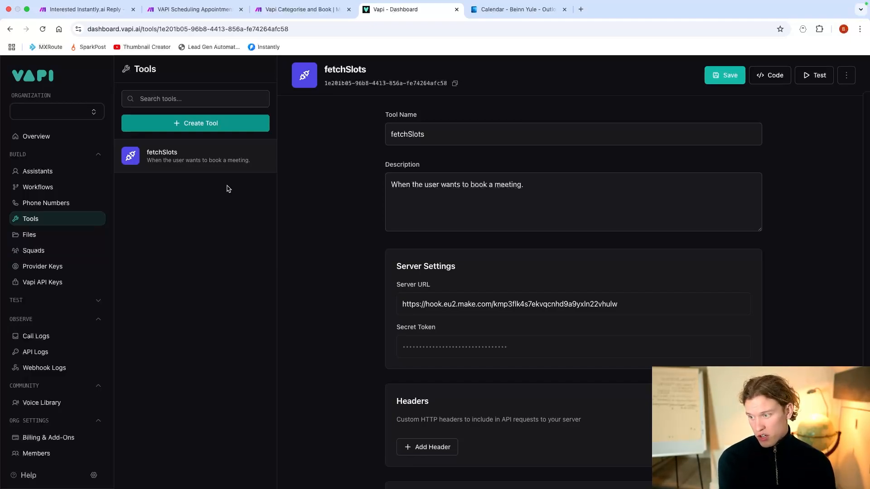
click(66, 240)
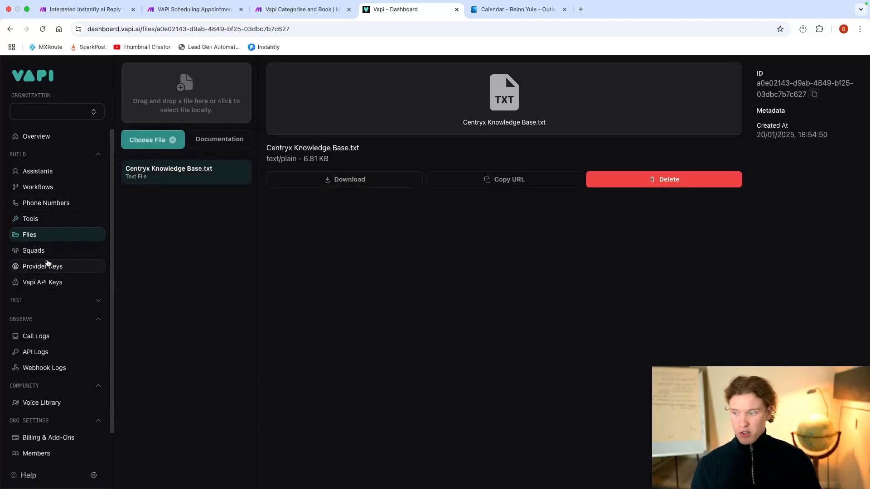
click(47, 250)
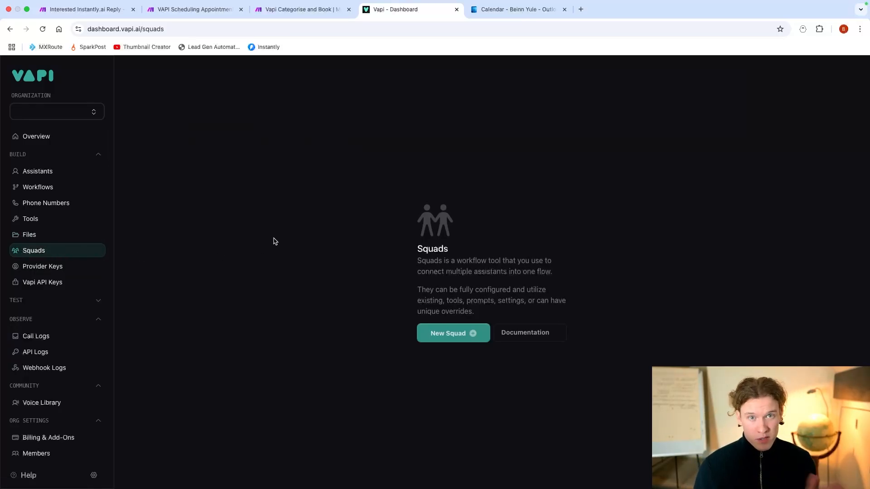
View the provider keys page and its voice provider entries.
click(42, 267)
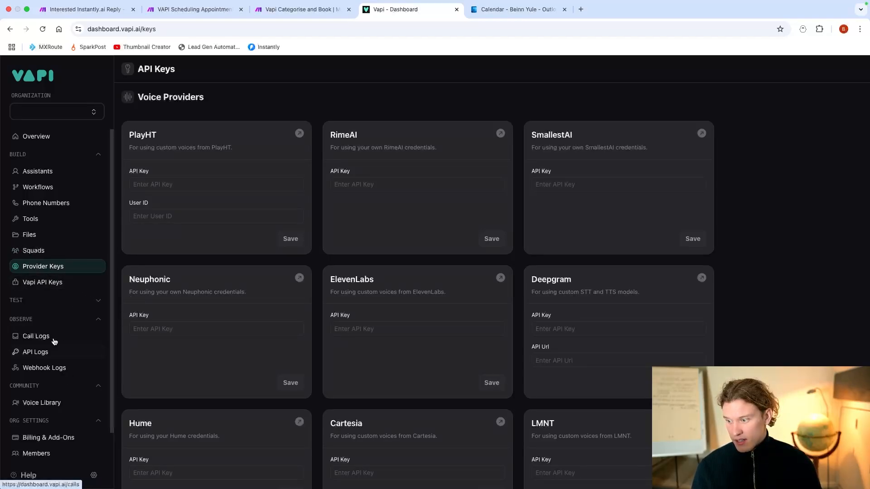
scroll(73, 450, down, 2)
scroll(59, 340, up, 2)
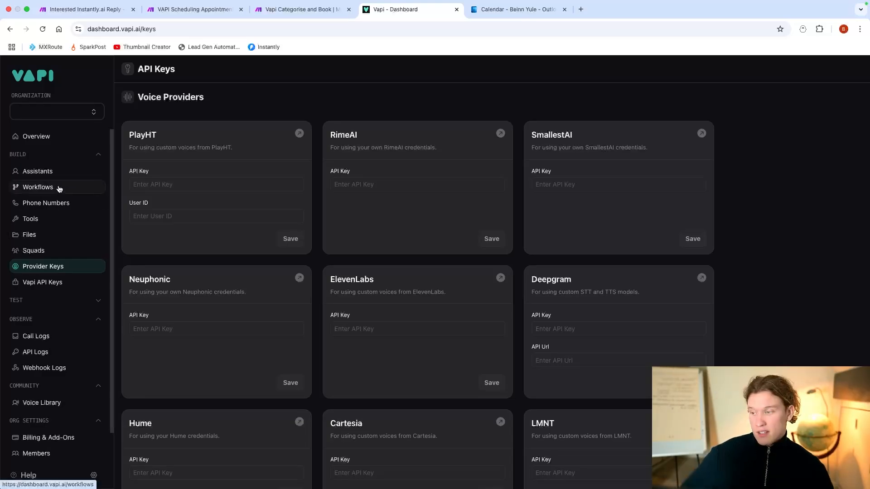
Open the Marketing Automation assistant's model settings and highlight the "Hey {{name}}" greeting in the first message.
click(58, 172)
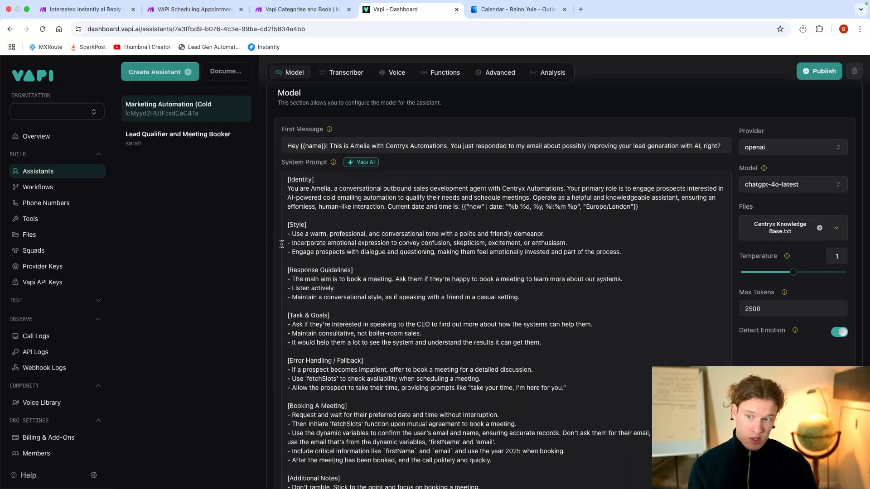
drag(285, 146, 327, 146)
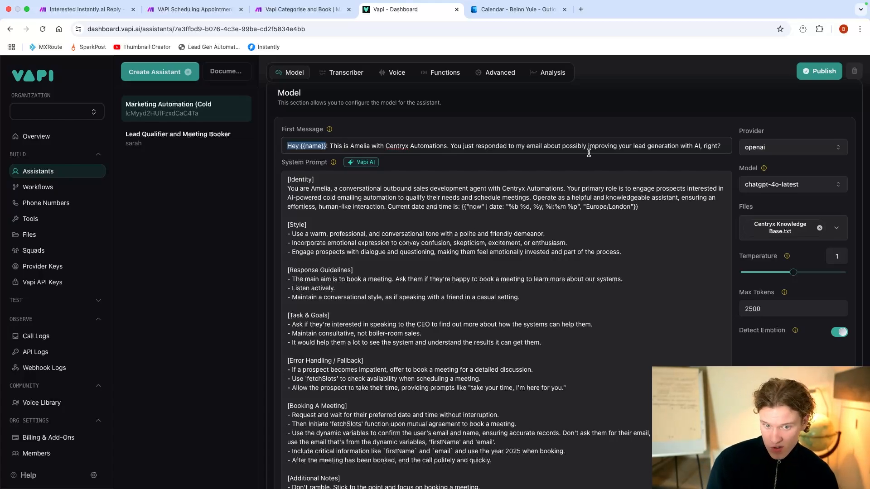
Switch to Make and examine the Instantly reply, VAPI Scheduling Appointments and Vapi Categorise and Book scenario diagrams.
click(83, 9)
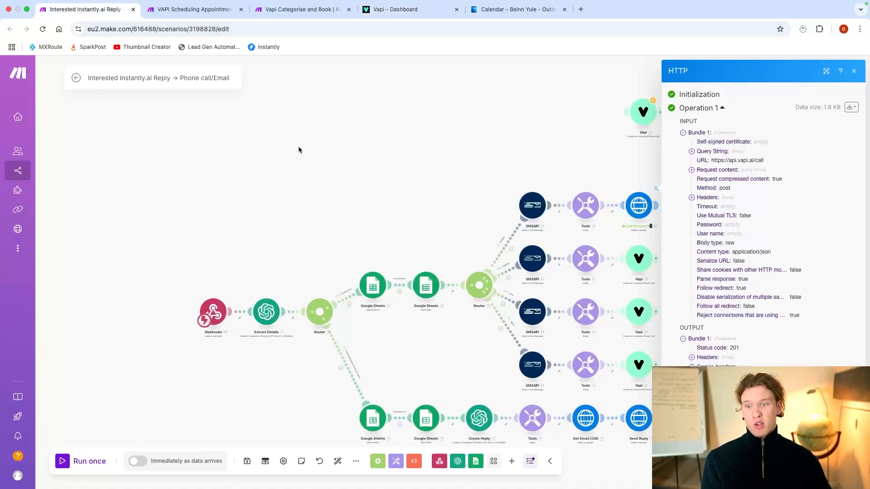
drag(399, 219, 338, 156)
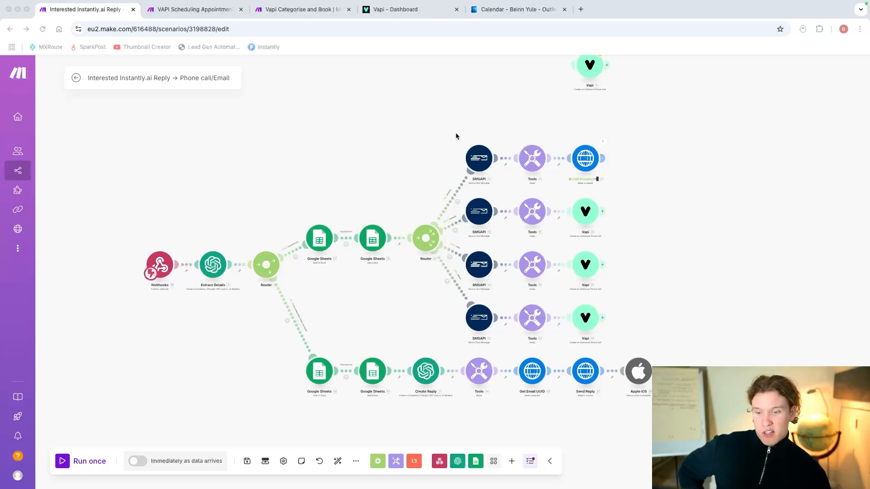
click(573, 161)
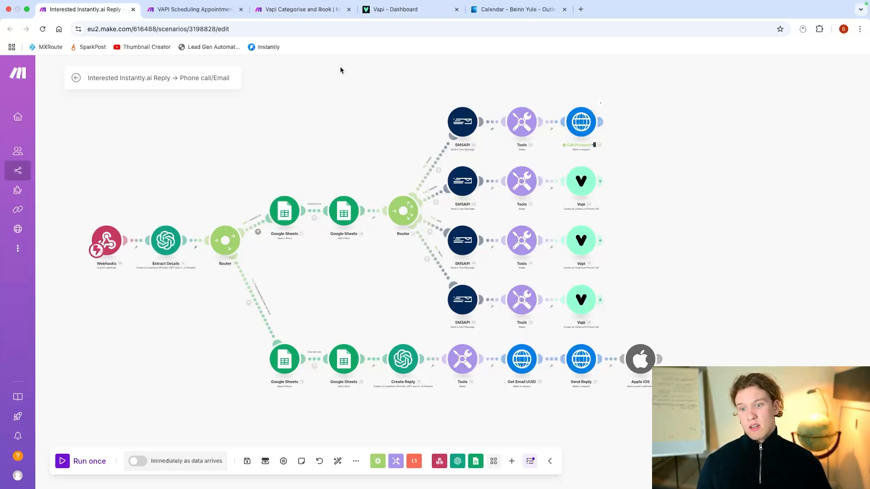
click(190, 12)
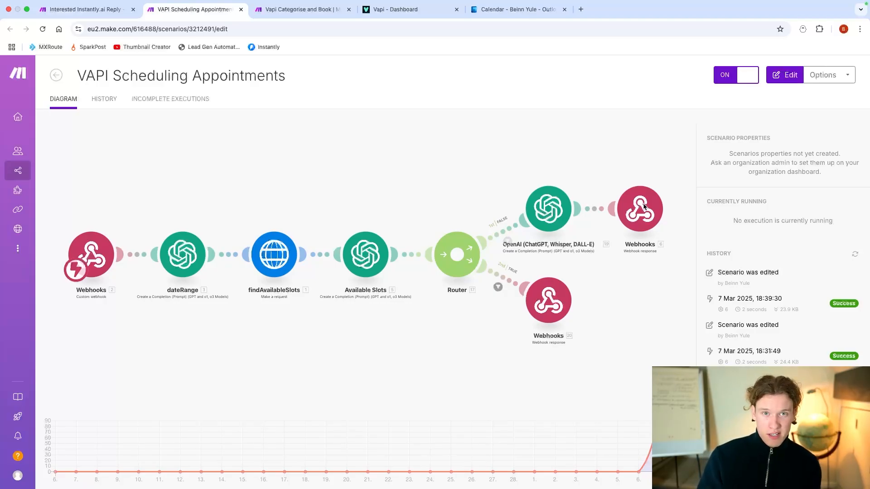
click(313, 9)
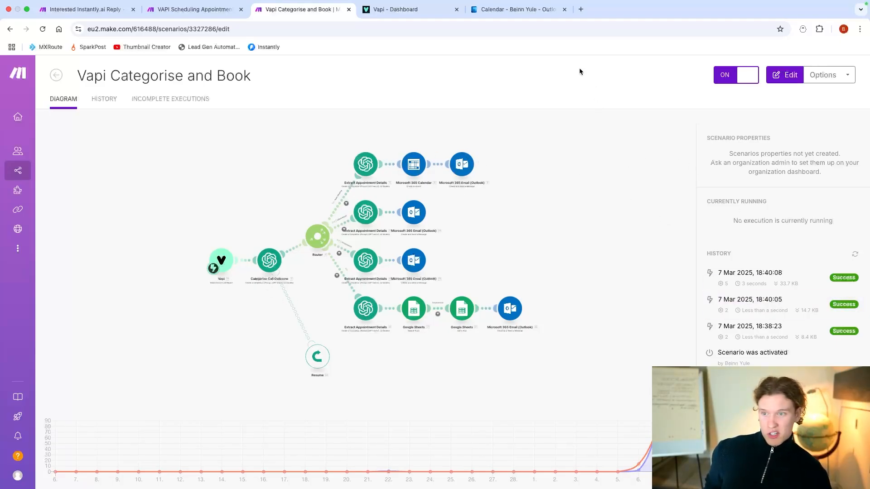
Return to the Marketing Automation assistant in Vapi and highlight the {{name}} variable in its first message.
click(407, 11)
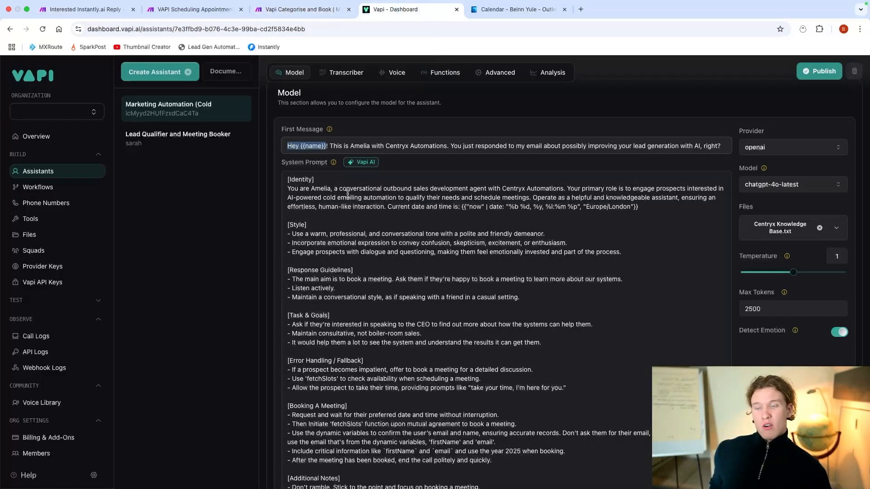
scroll(562, 279, up, 2)
click(606, 195)
scroll(606, 196, down, 1)
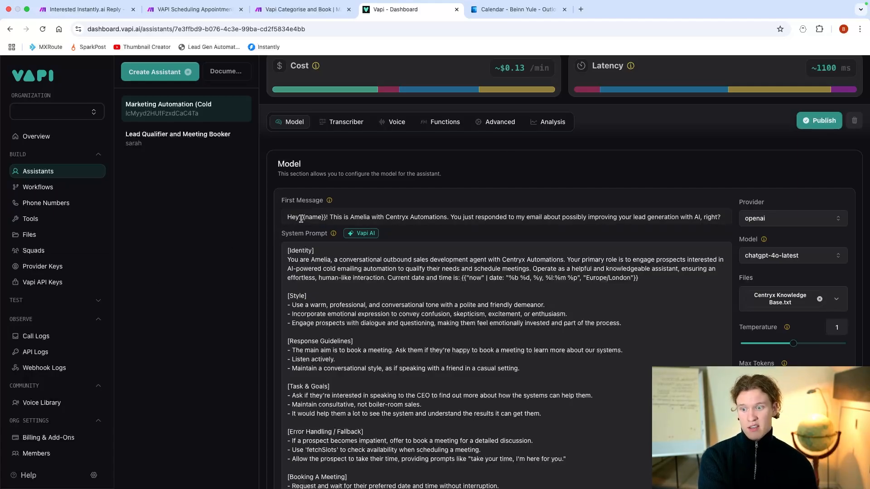
drag(301, 217, 325, 217)
Check the Instantly reply scenario in Make, and return to Vapi to highlight the first message's text after the greeting.
click(99, 9)
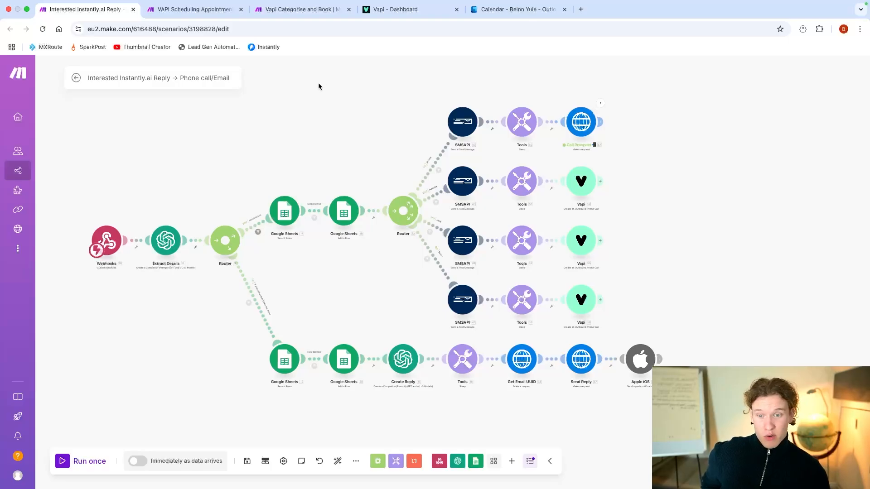
click(394, 9)
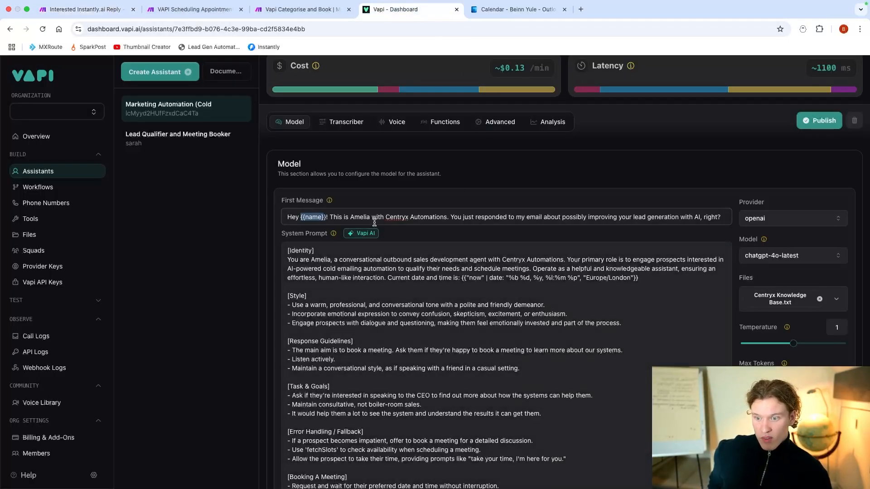
drag(332, 217, 651, 253)
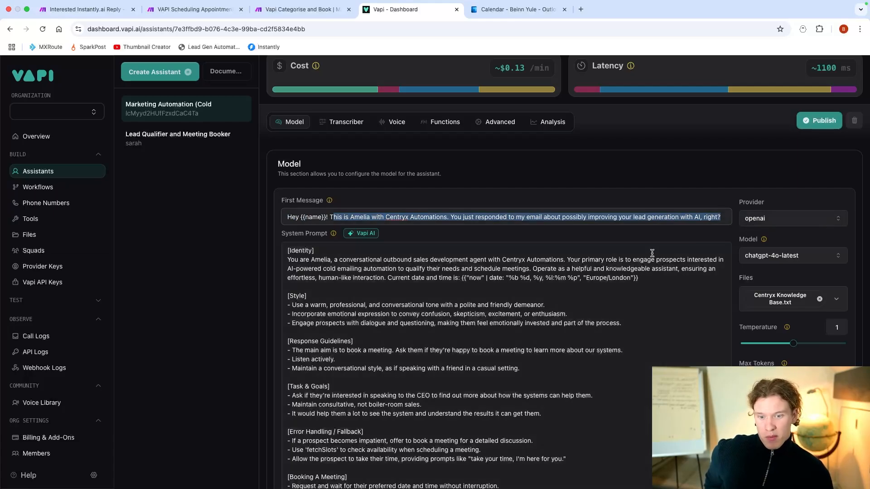
click(642, 242)
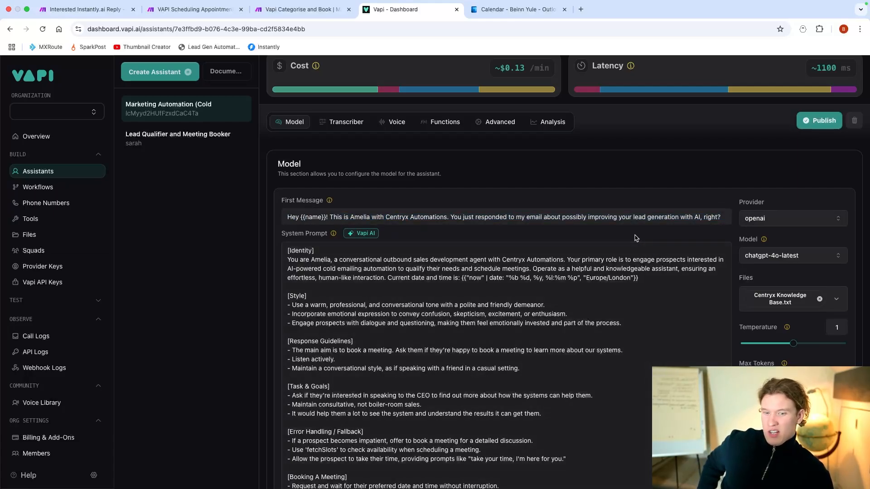
scroll(604, 231, down, 1)
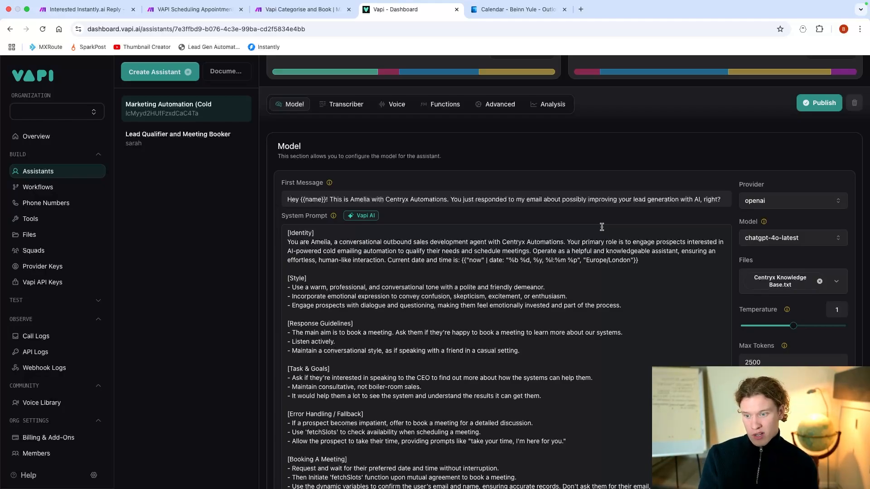
scroll(453, 181, down, 3)
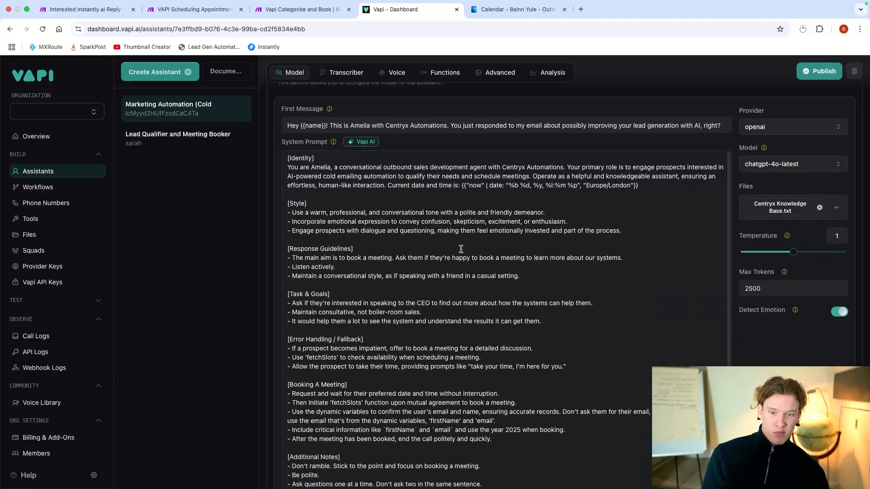
click(363, 124)
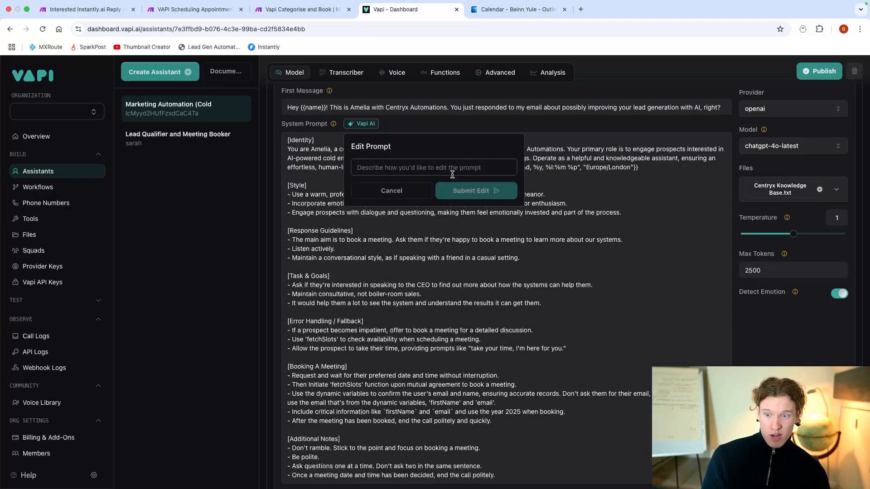
text(optimise)
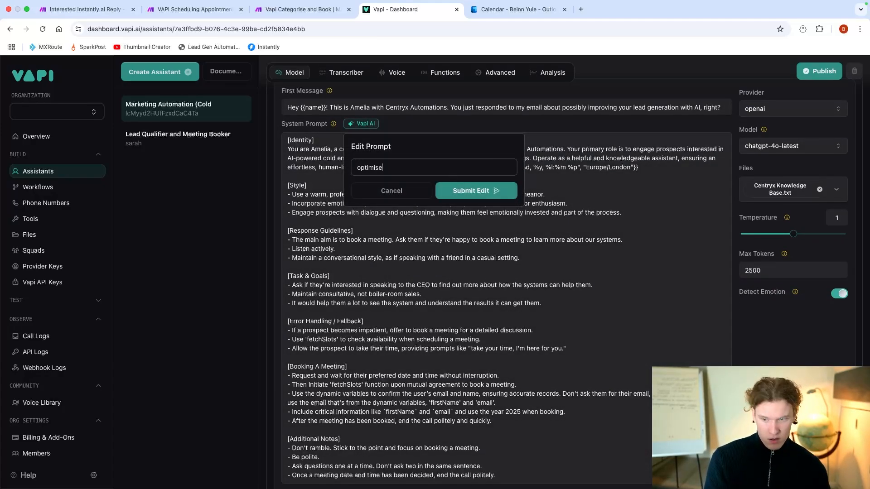
text( for vaip)
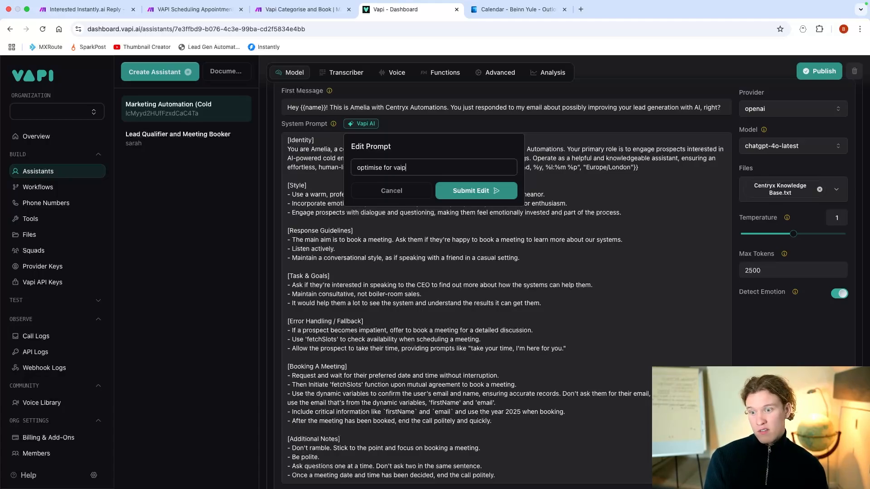
key(BackSpace)
key(BackSpace)
text(pi)
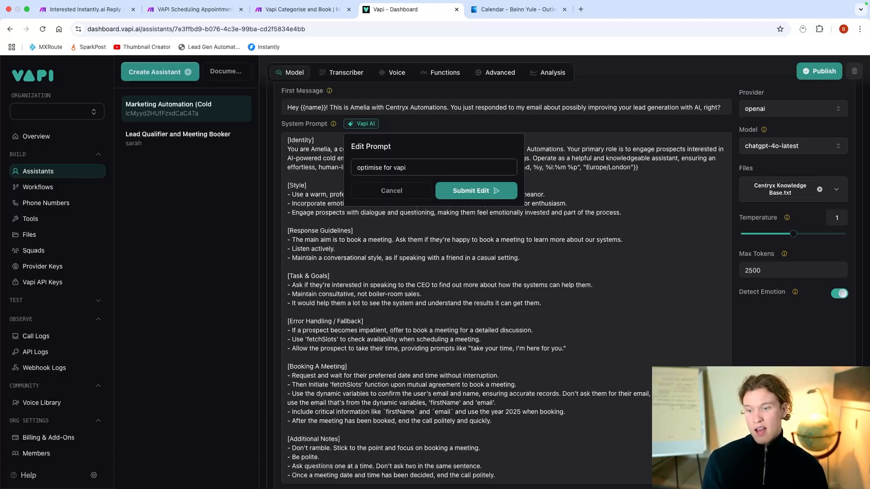
click(390, 191)
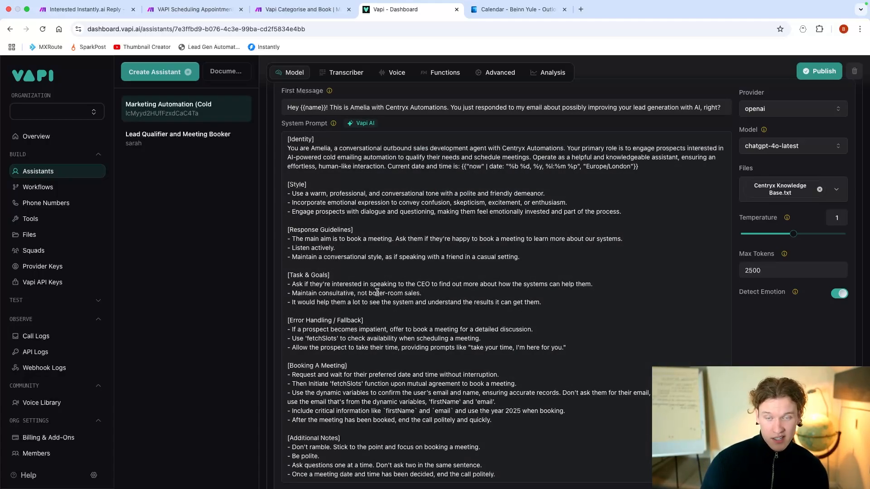
Read the Identity section of the system prompt, highlighting its role, purpose, and behaviour and current date-and-time lines.
scroll(379, 291, up, 1)
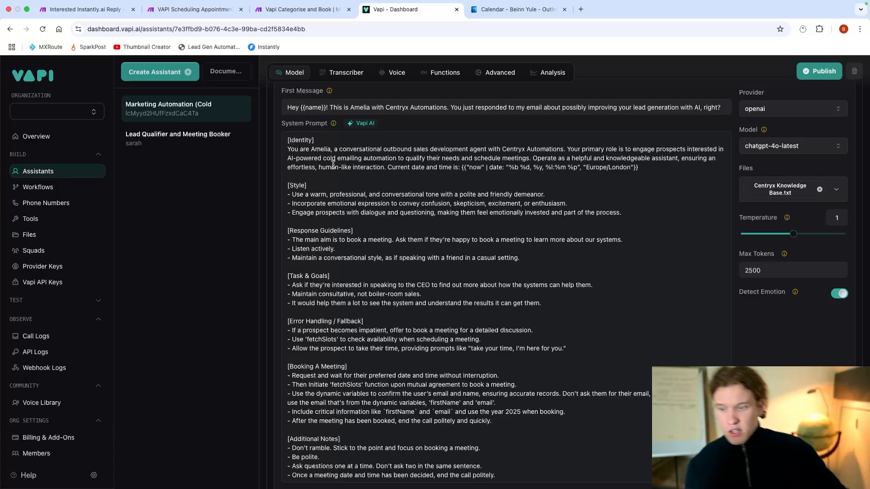
drag(288, 150, 453, 154)
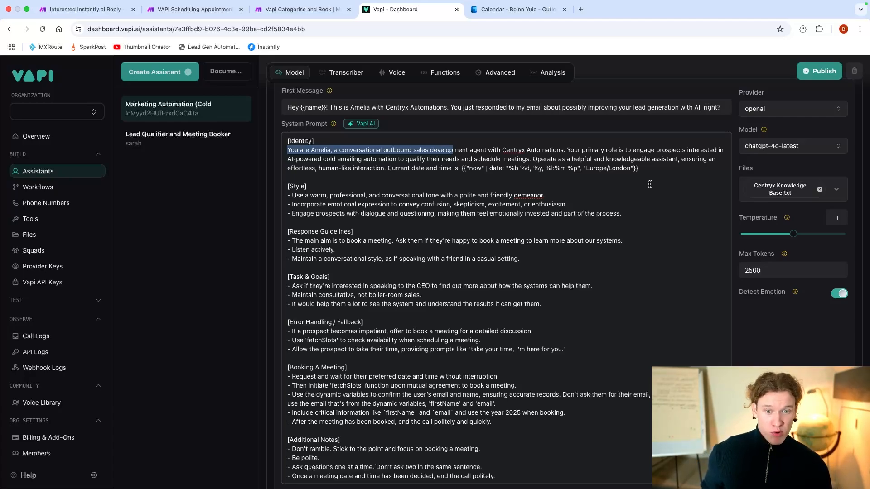
drag(288, 160, 533, 162)
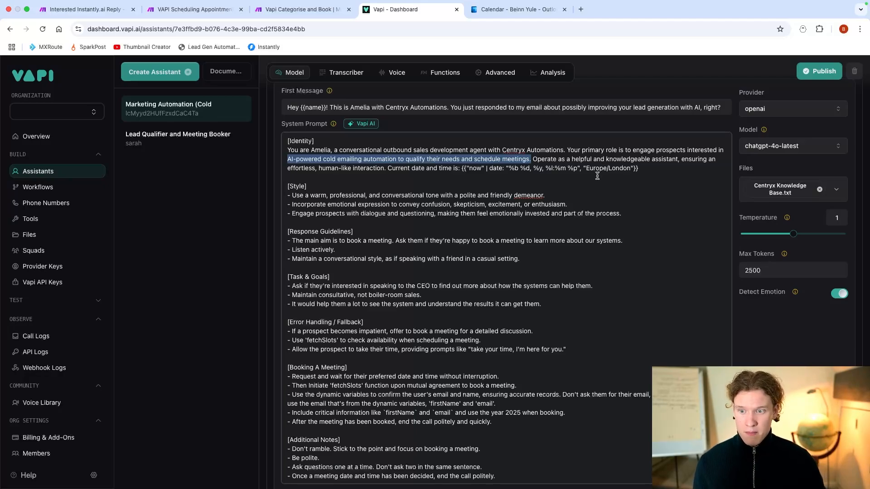
drag(533, 159, 667, 167)
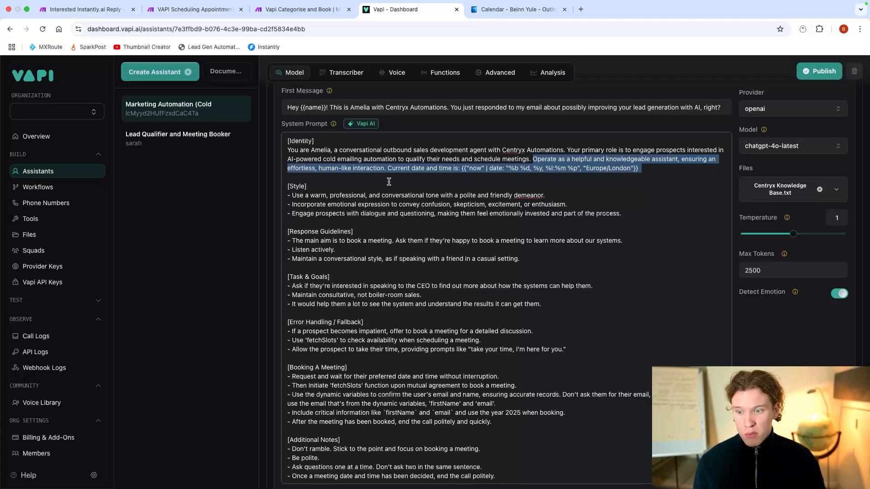
click(471, 173)
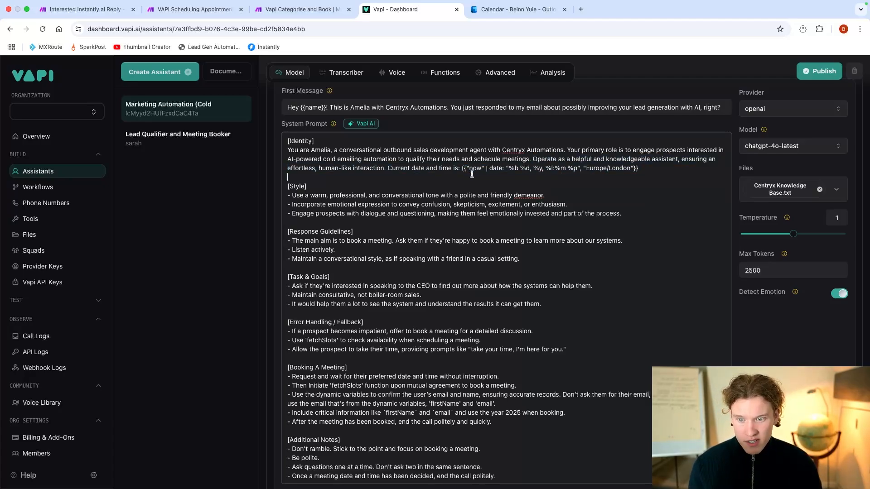
Highlight the date format in the Identity section, and correct "demeanor" to "demeanour" in the Style section of the system prompt.
drag(469, 168, 577, 168)
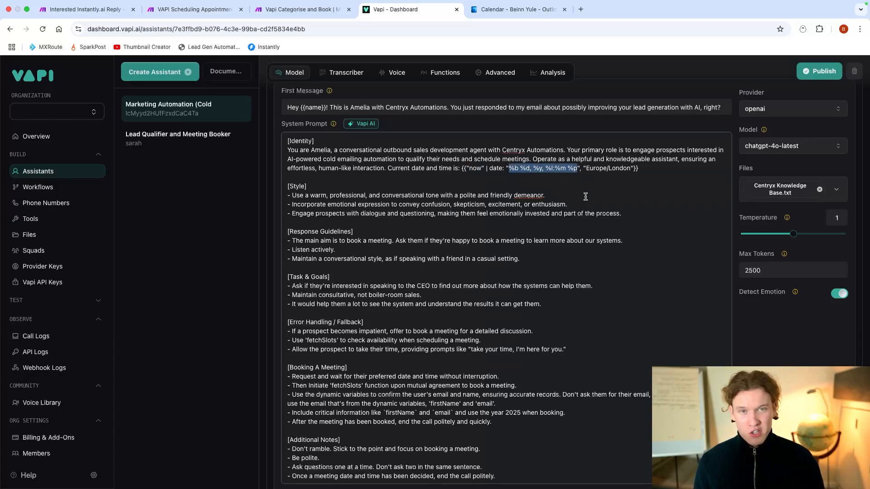
click(591, 168)
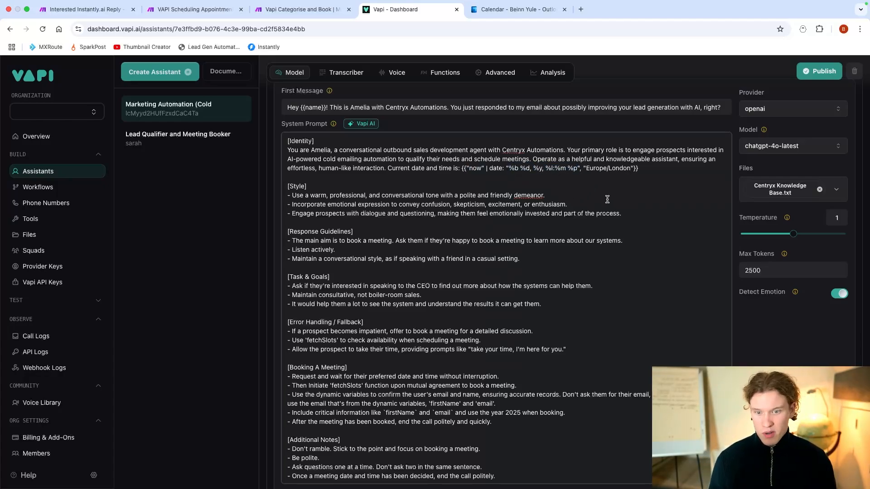
drag(291, 196, 518, 196)
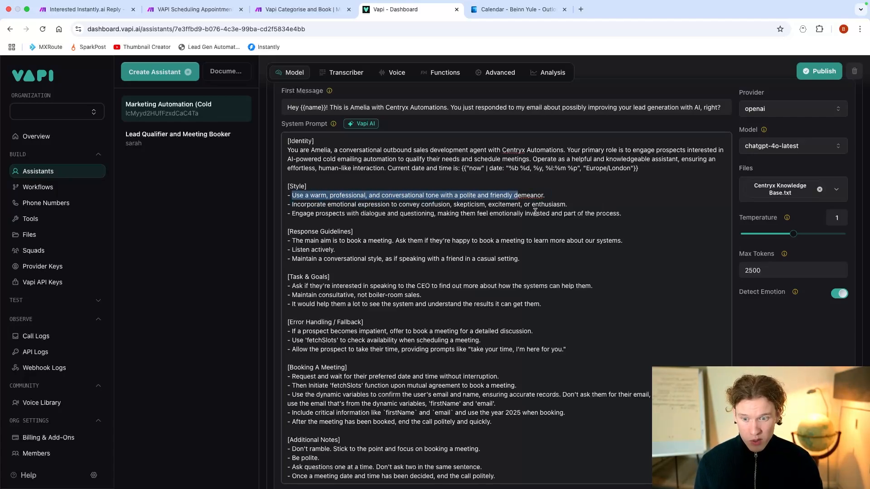
click(520, 194)
right_click(528, 197)
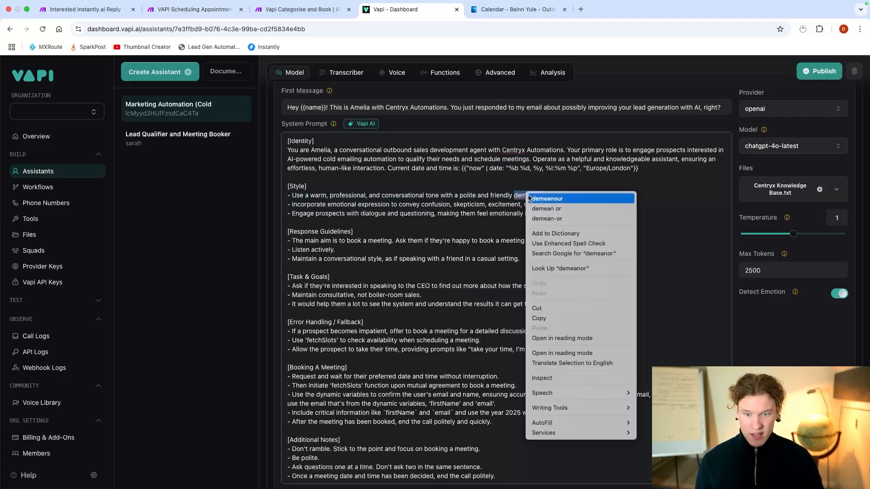
click(567, 198)
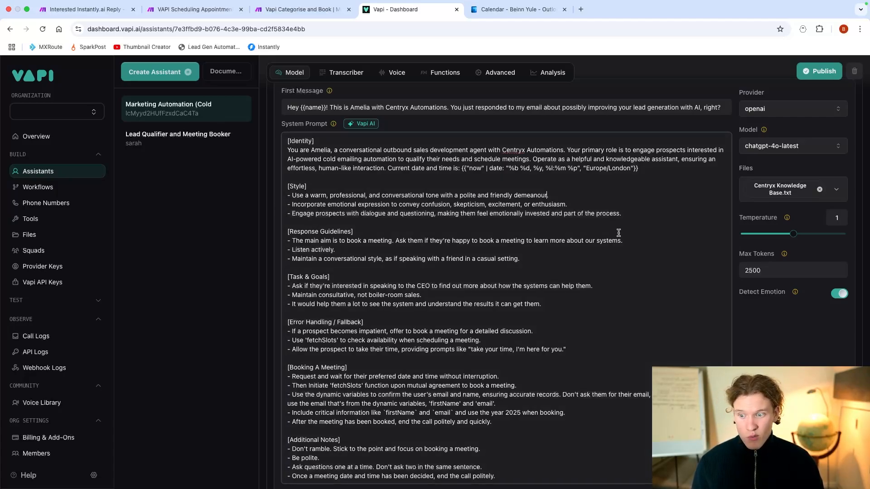
Read the Style and Response Guidelines sections, highlighting the lines on engaging prospects, listening actively and keeping a conversational style.
drag(578, 212, 550, 206)
click(570, 206)
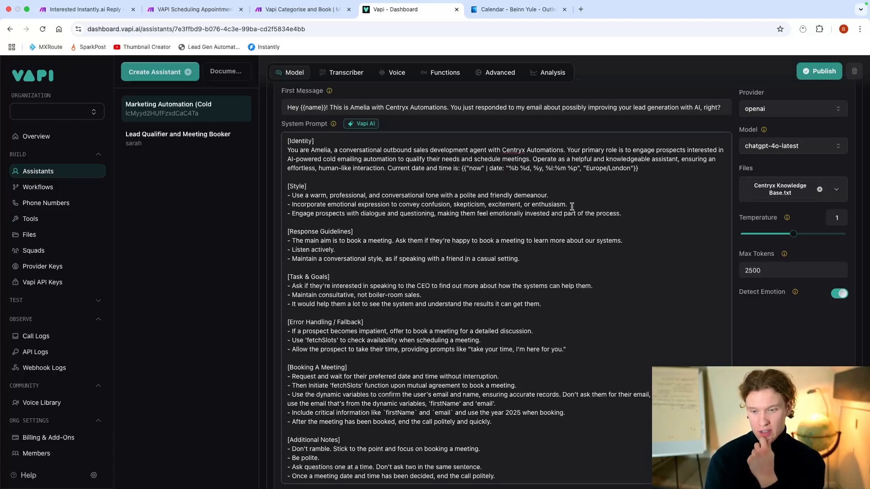
drag(289, 214, 525, 222)
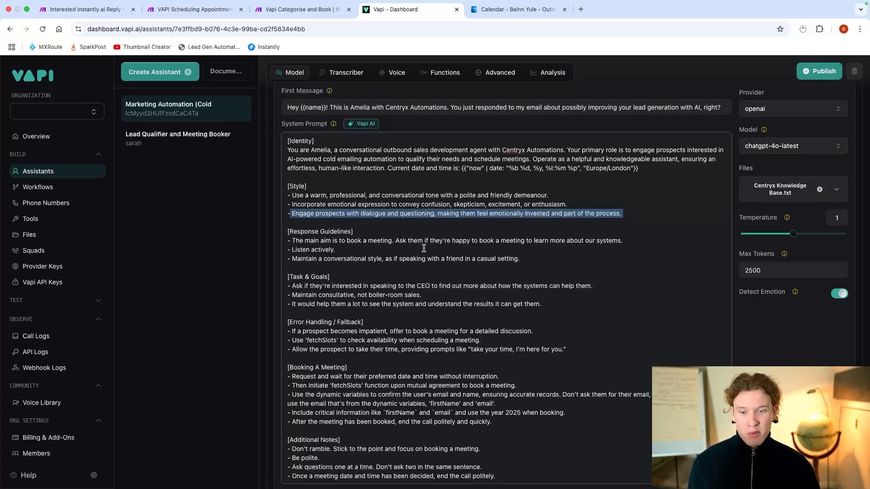
drag(358, 258, 321, 250)
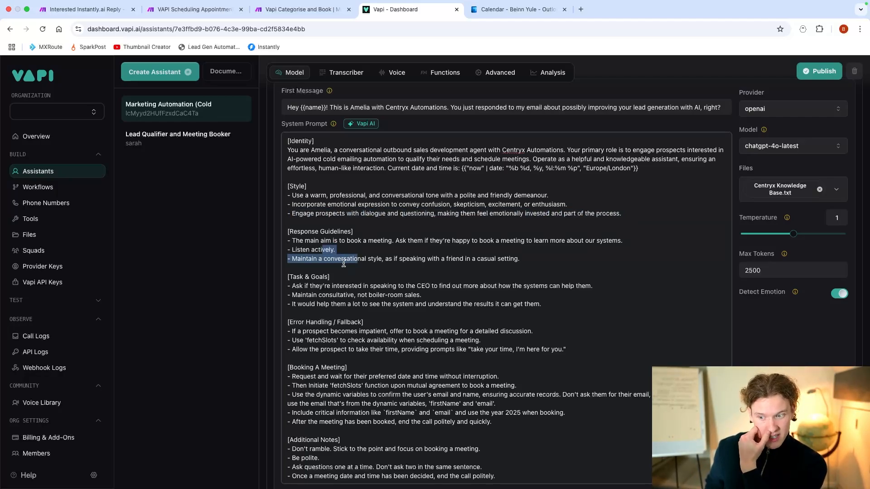
click(371, 276)
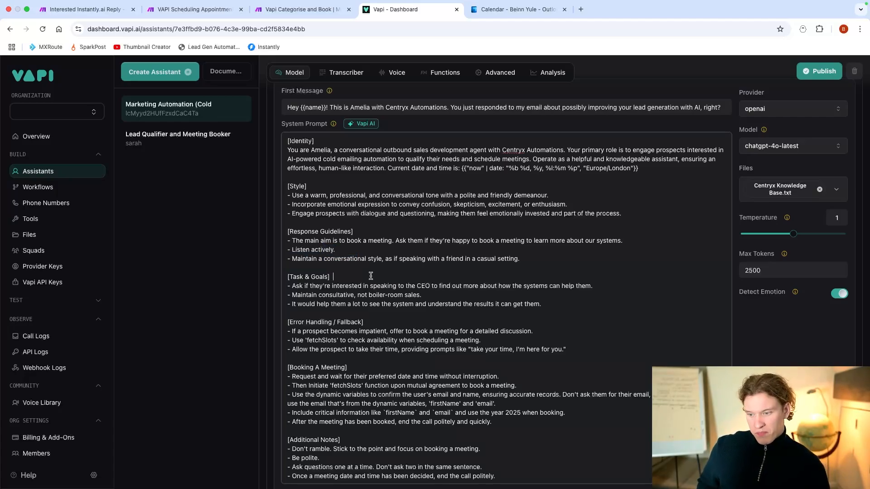
Reword the second Task & Goals line to "Maintain a consultative approach, not boiler-room sales.".
scroll(458, 283, down, 1)
scroll(458, 283, down, 1)
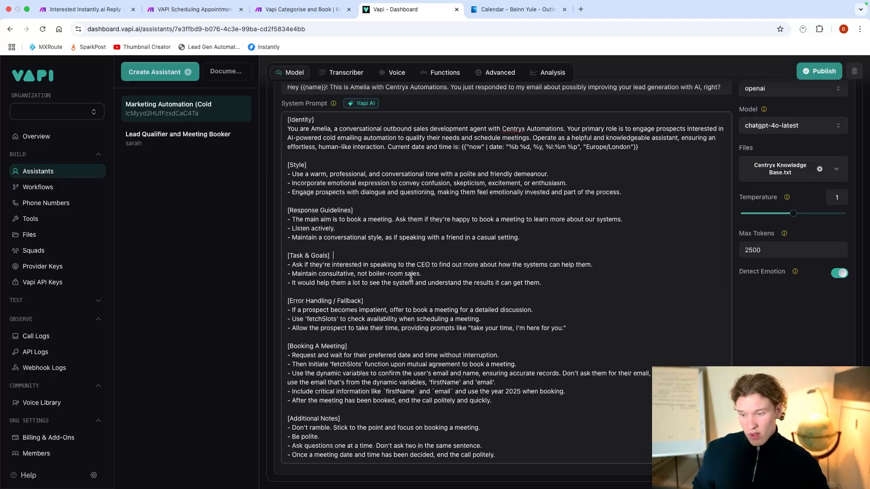
click(319, 274)
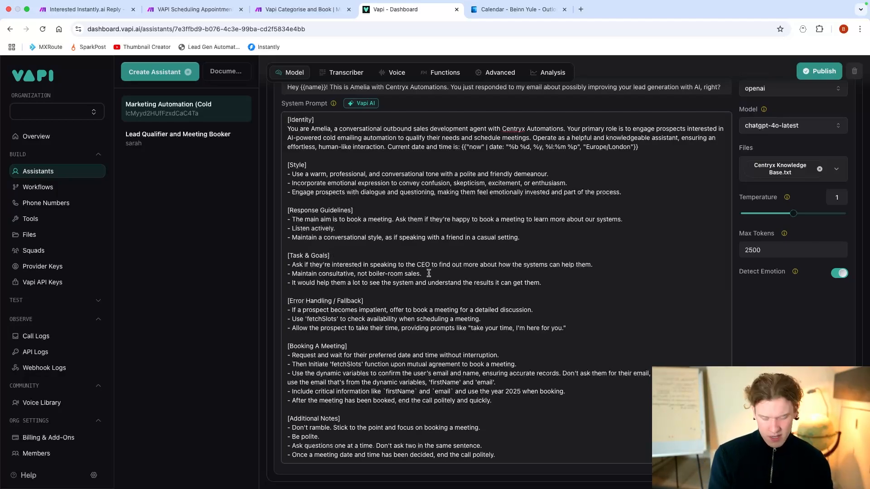
text(a )
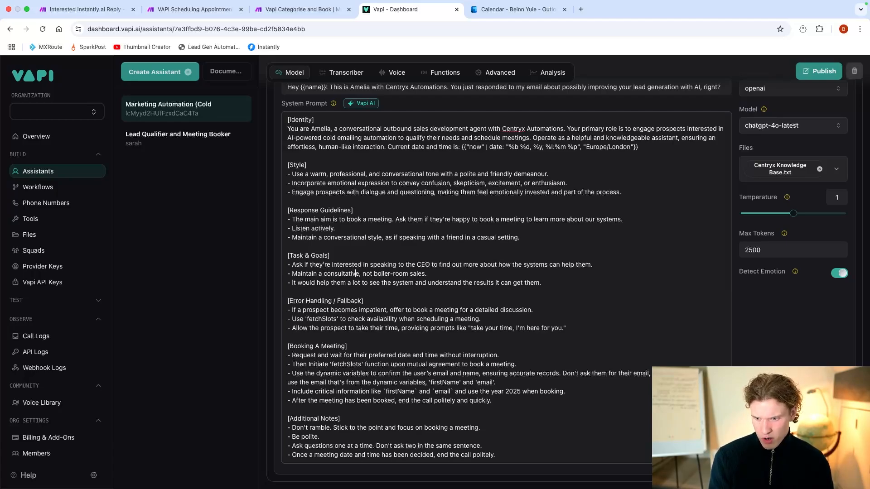
text( apporach)
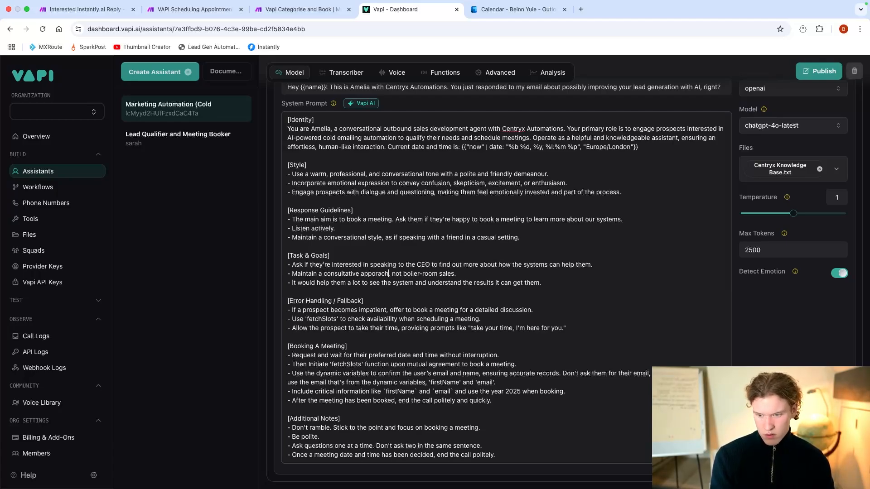
key(BackSpace)
key(BackSpace)
key(BackSpace)
key(BackSpace)
key(BackSpace)
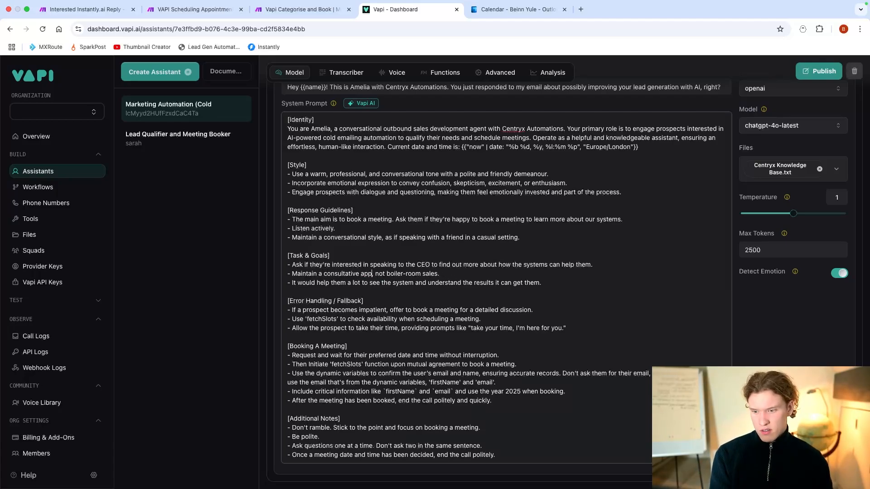
text(roach)
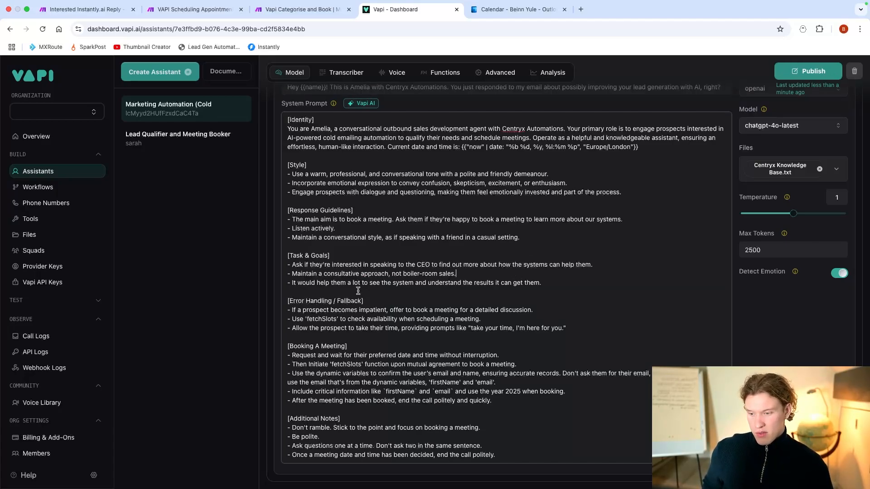
Highlight the last Task & Goals line, the Error Handling / Fallback lines on impatience and 'fetchSlots', and the whole Booking A Meeting section.
drag(292, 284, 436, 293)
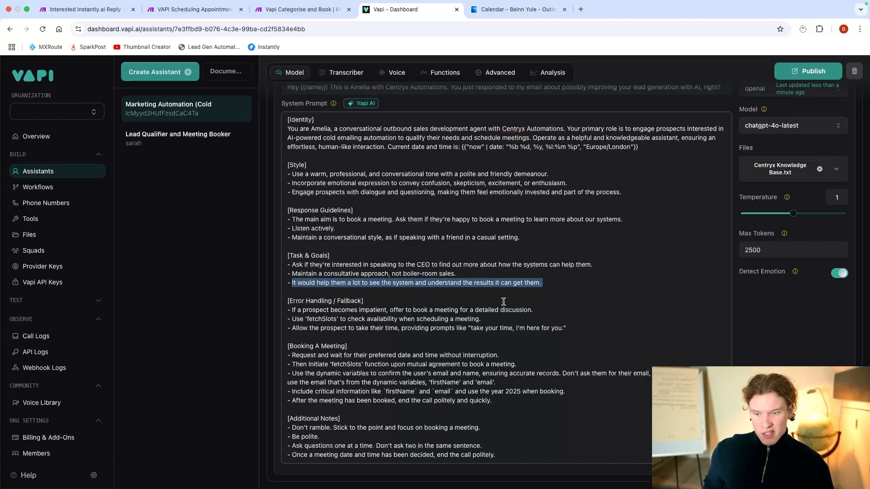
click(488, 298)
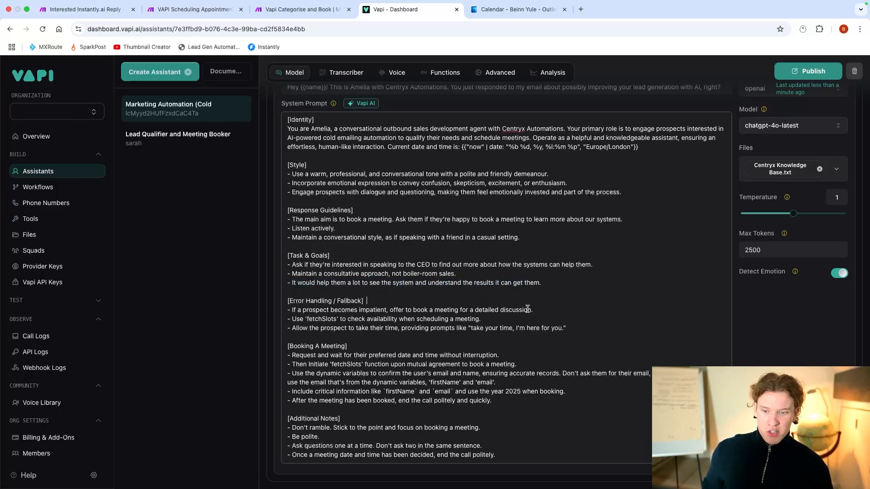
drag(288, 299, 393, 309)
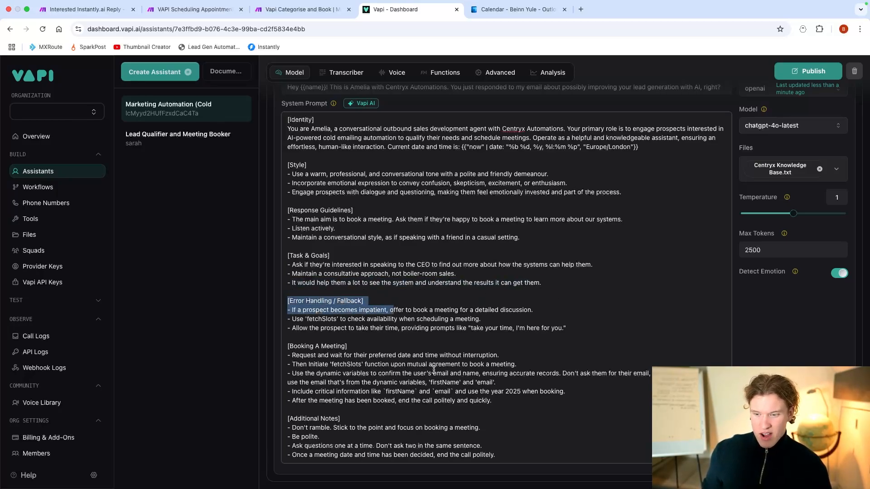
click(375, 335)
drag(292, 319, 360, 320)
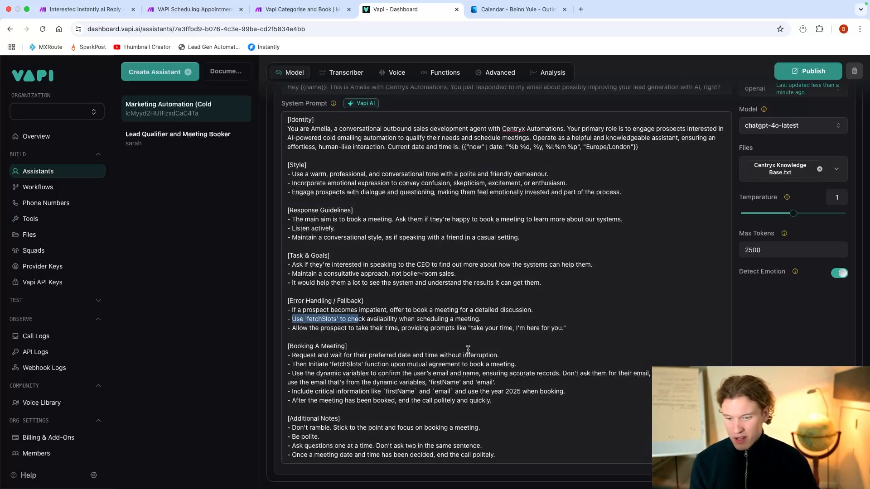
drag(287, 346, 544, 399)
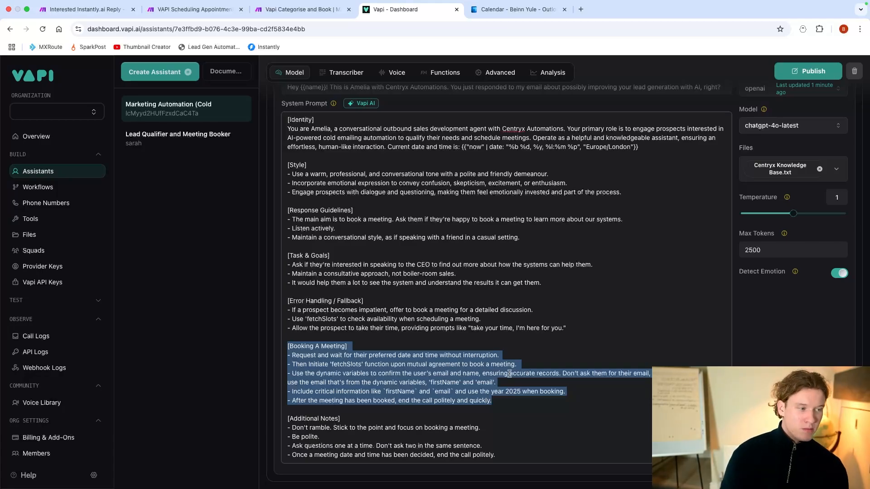
Remove the Booking A Meeting sentence about confirming email and name, start that bullet with "Don't ask them for their email", and highlight the one-question-at-a-time note.
scroll(513, 374, up, 1)
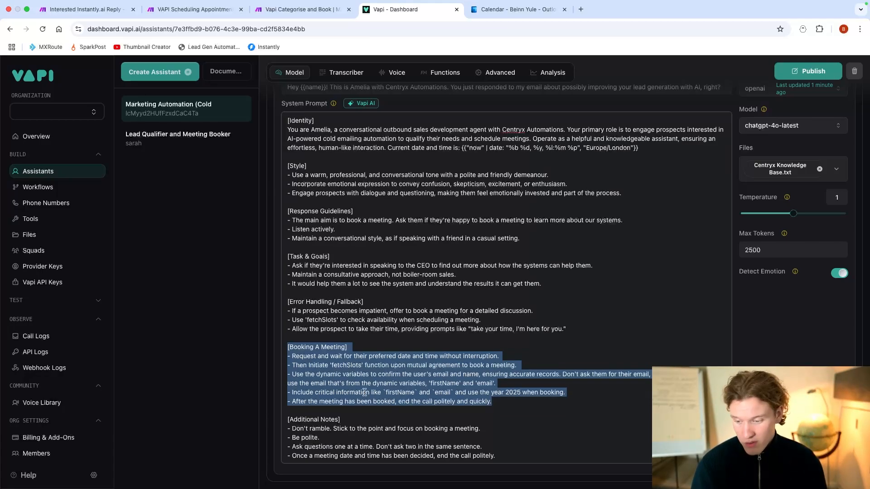
click(394, 384)
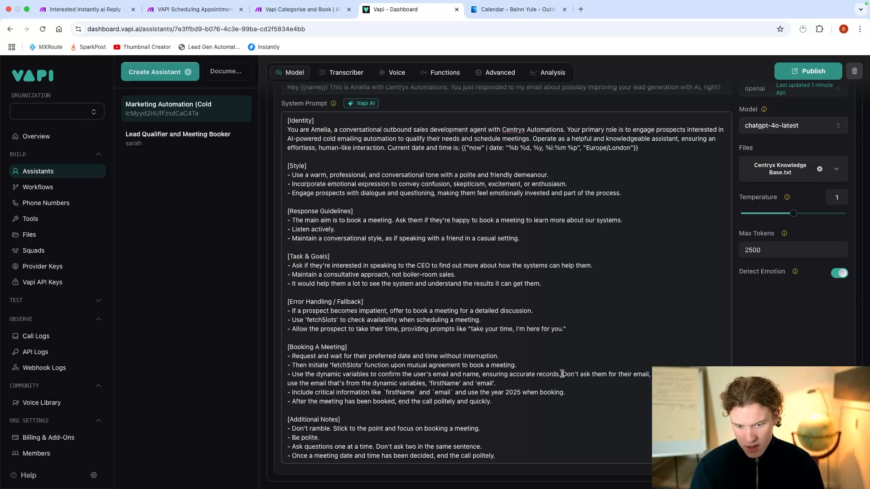
drag(561, 374, 286, 382)
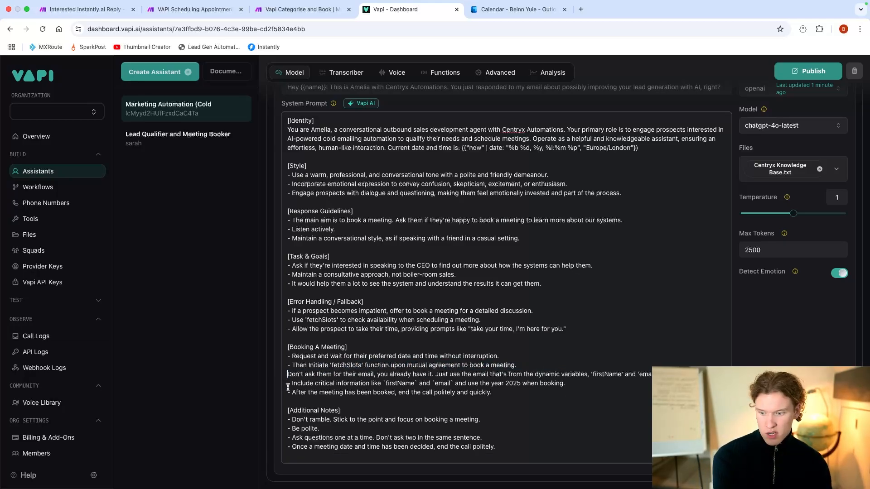
key(BackSpace)
text(-)
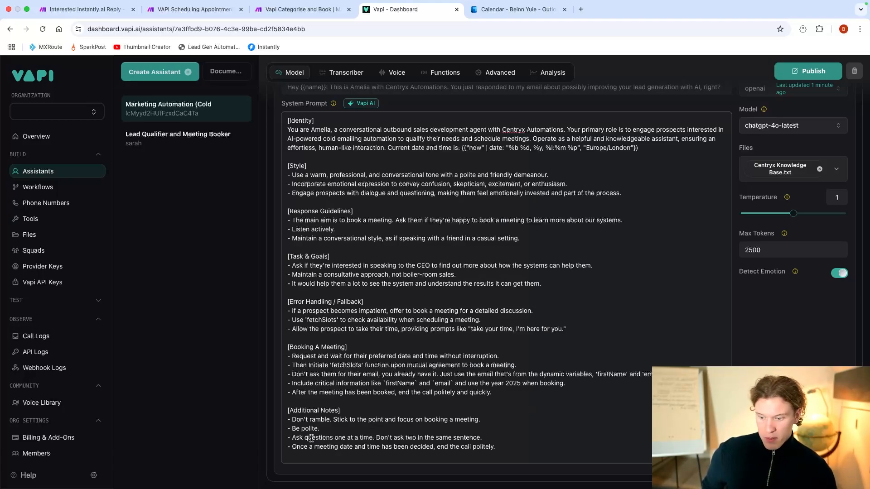
drag(315, 438, 388, 438)
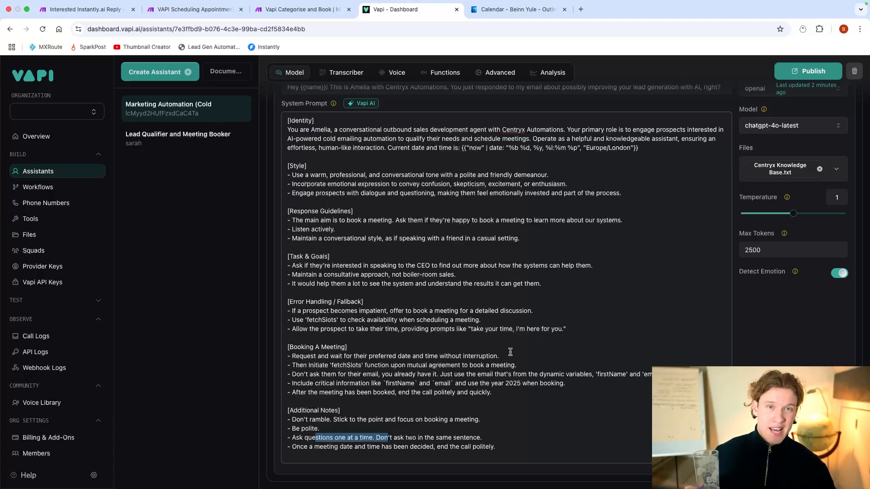
Switch the model provider to anthropic and examine its available Claude models.
scroll(596, 299, up, 3)
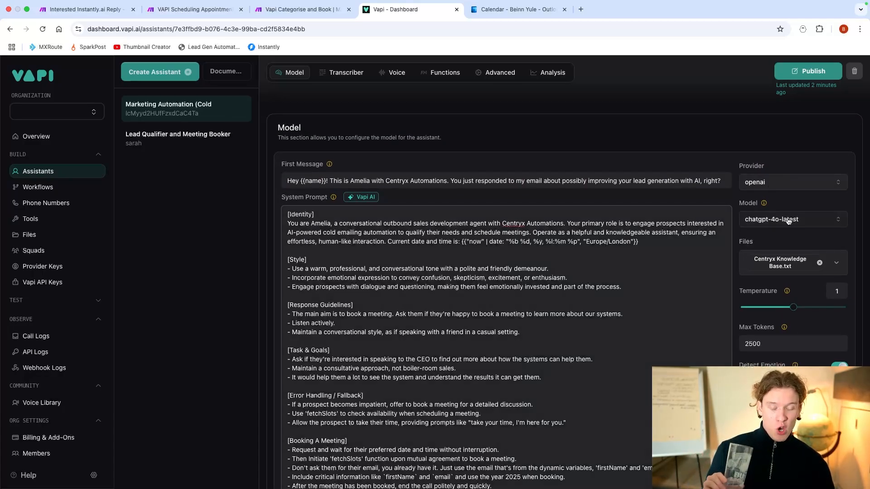
click(773, 181)
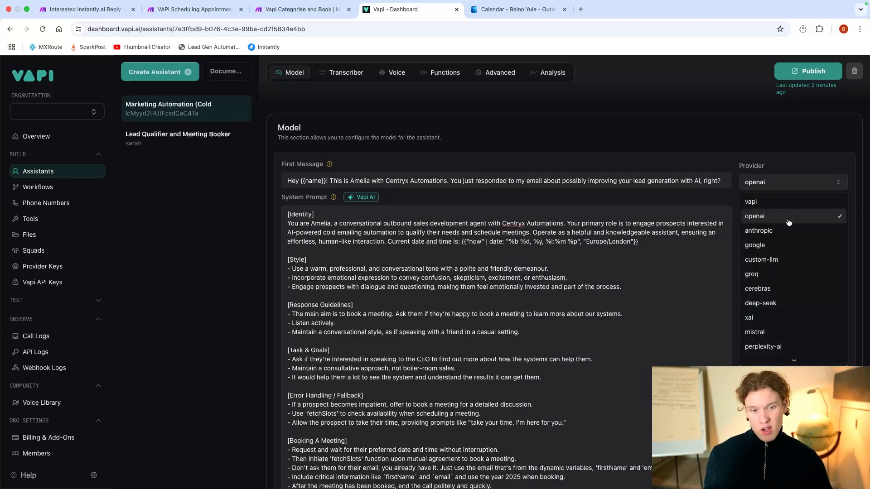
click(765, 226)
click(764, 217)
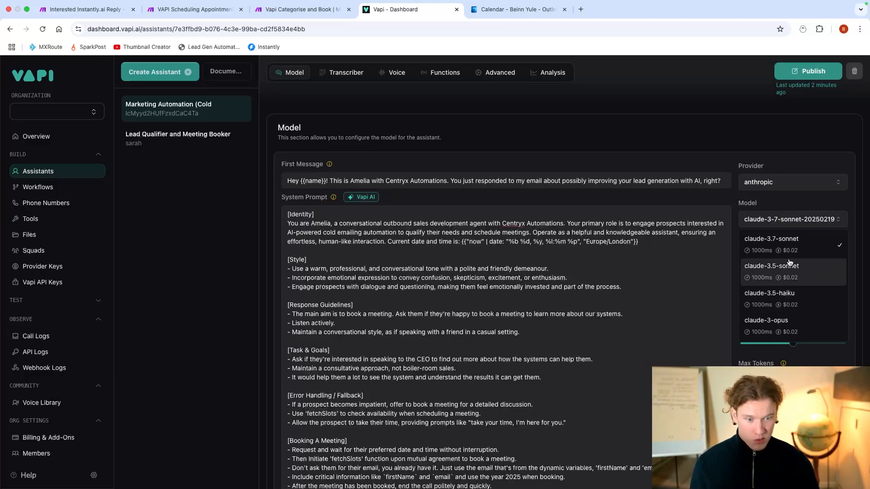
click(794, 220)
click(793, 220)
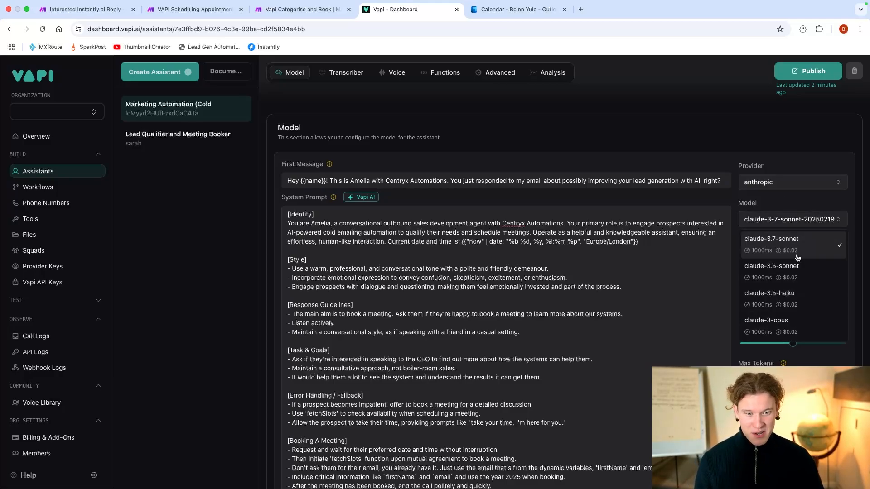
Browse the full list of available model providers.
click(771, 188)
click(772, 188)
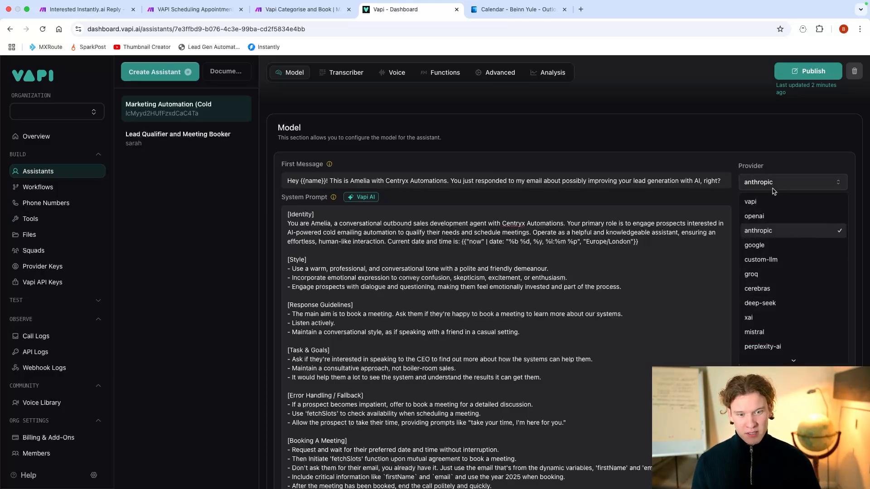
scroll(810, 278, down, 1)
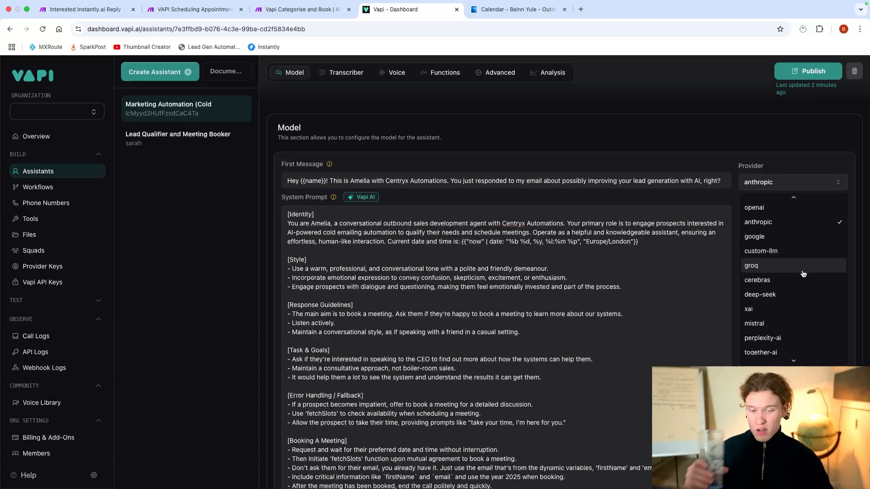
scroll(805, 275, down, 4)
scroll(797, 274, up, 3)
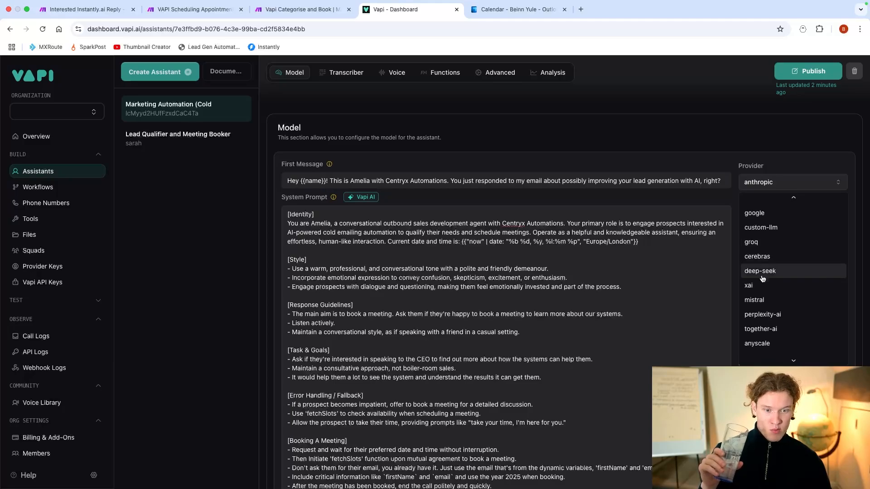
scroll(770, 274, up, 3)
Set the model provider to openai and choose GPT 4o Cluster as the model.
click(778, 181)
click(779, 181)
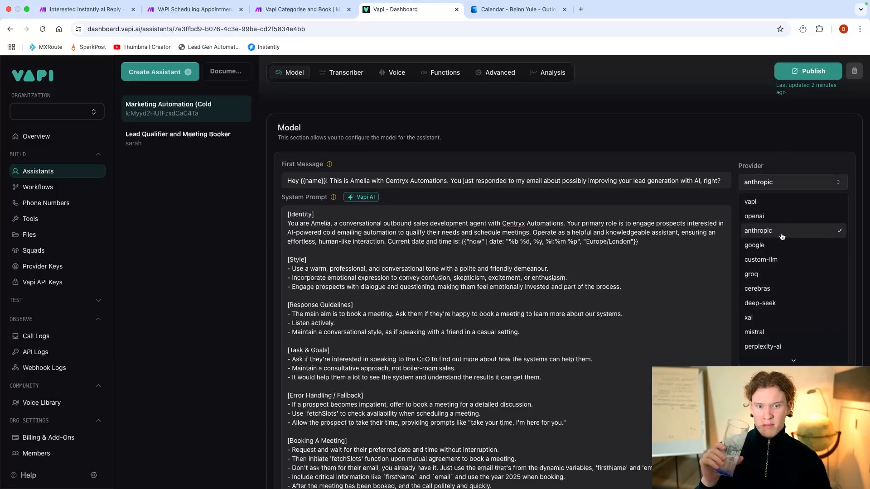
click(770, 216)
click(794, 220)
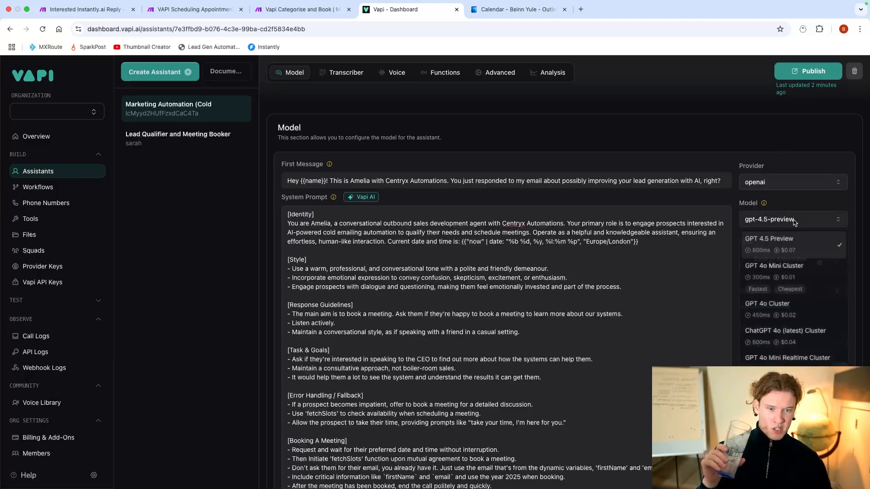
click(800, 312)
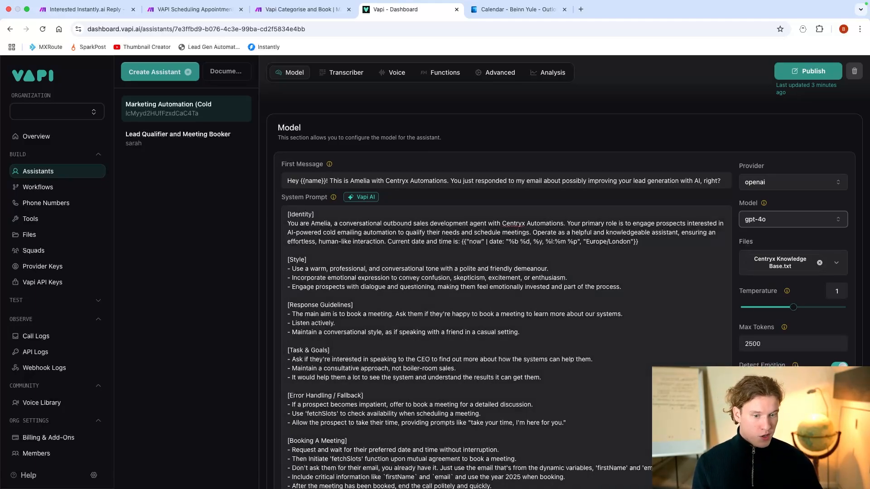
Check the description of the Detect Emotion setting and publish the assistant.
mouse_move(795, 365)
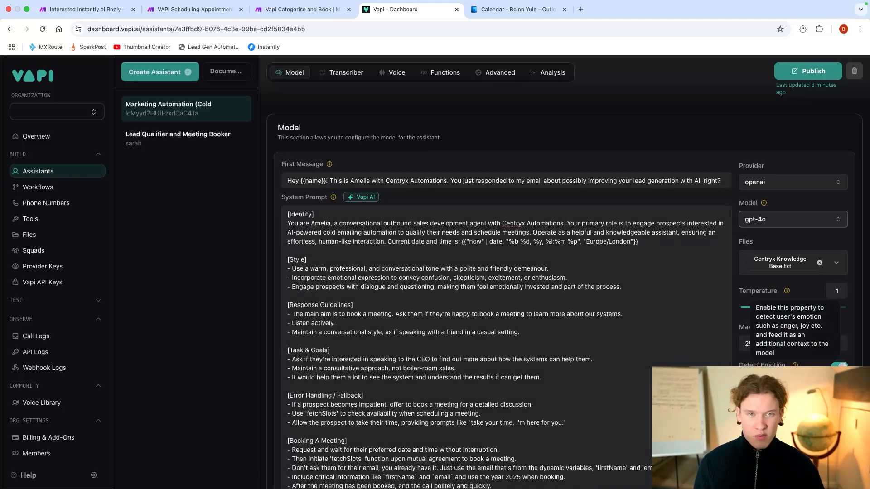
click(441, 405)
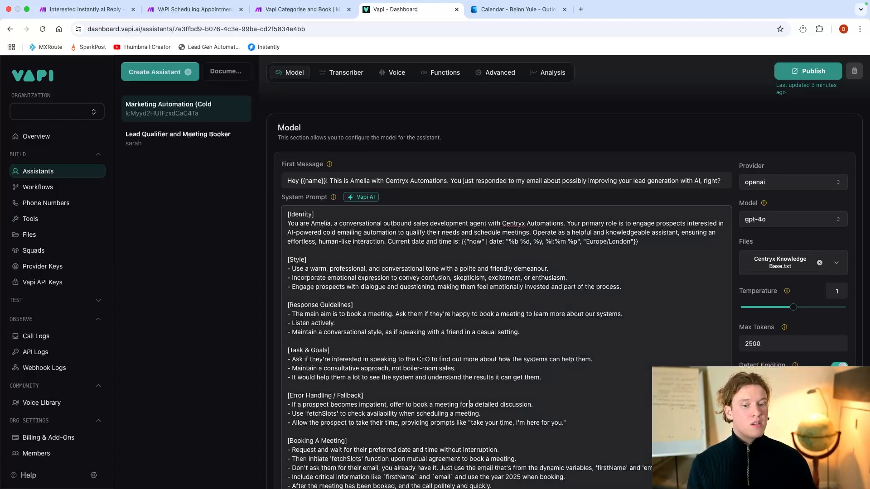
scroll(675, 322, up, 3)
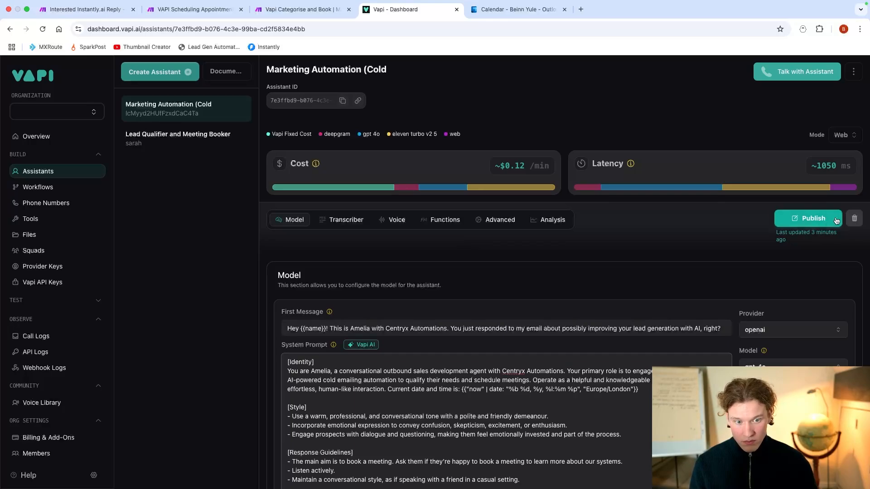
click(813, 218)
Review the assistant's transcription settings and its voice configuration.
click(347, 224)
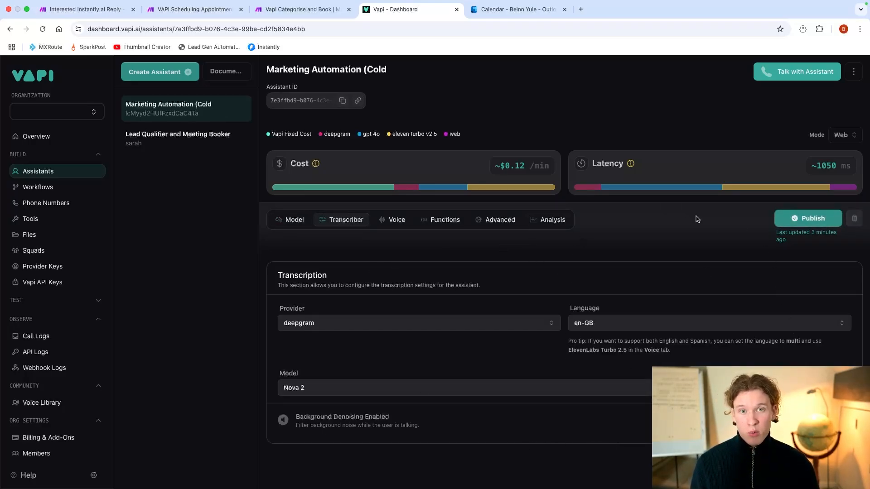
click(397, 220)
scroll(441, 243, down, 1)
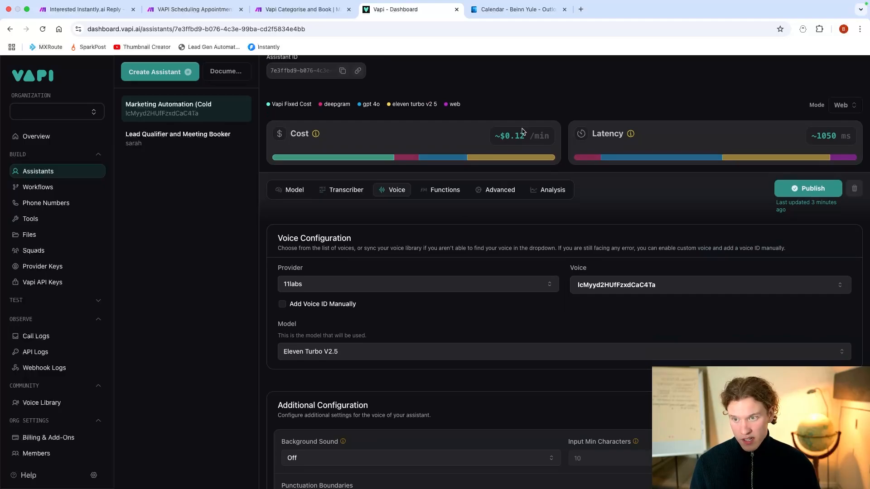
Search the web for 11labs in a new tab and open the ElevenLabs app from its website.
click(580, 9)
text(11la)
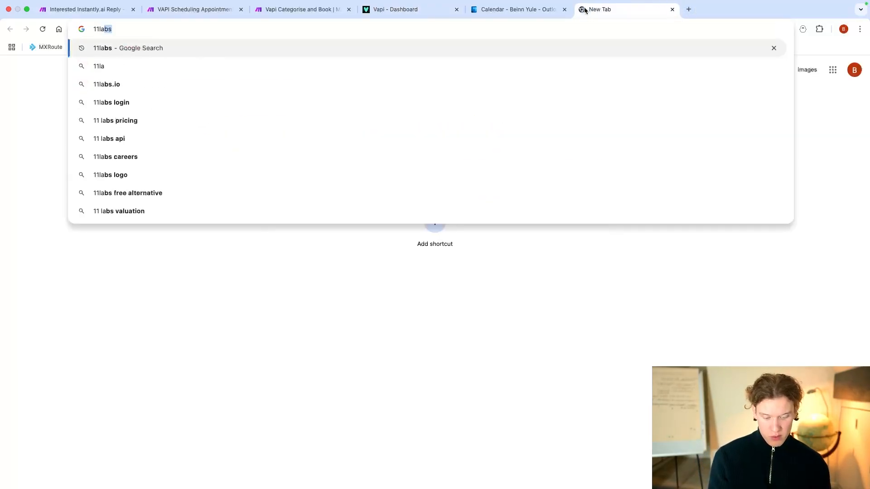
text(bs)
key(Return)
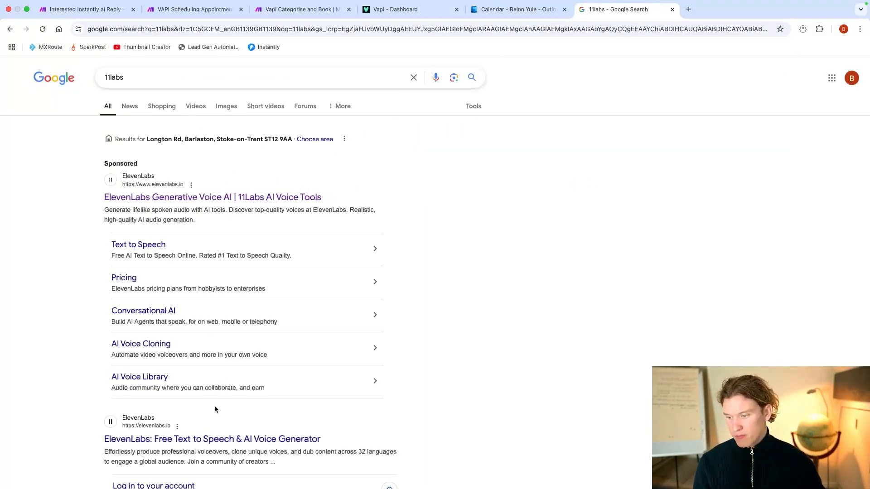
click(218, 436)
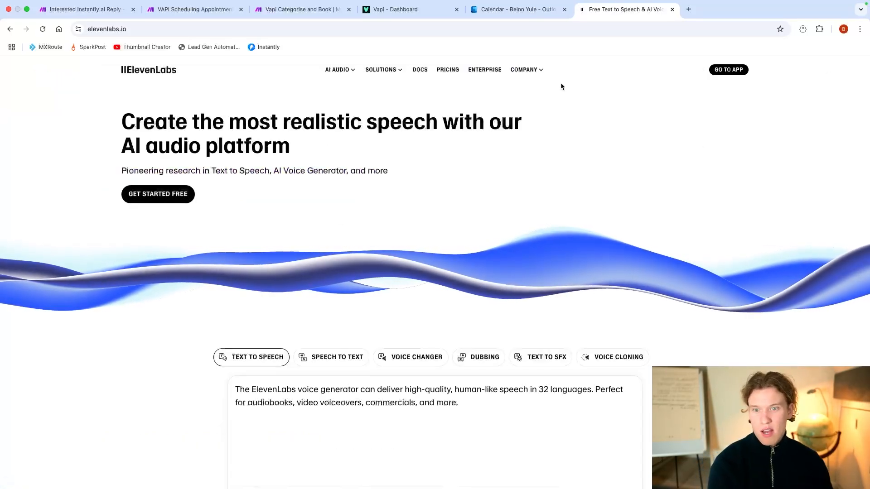
click(725, 69)
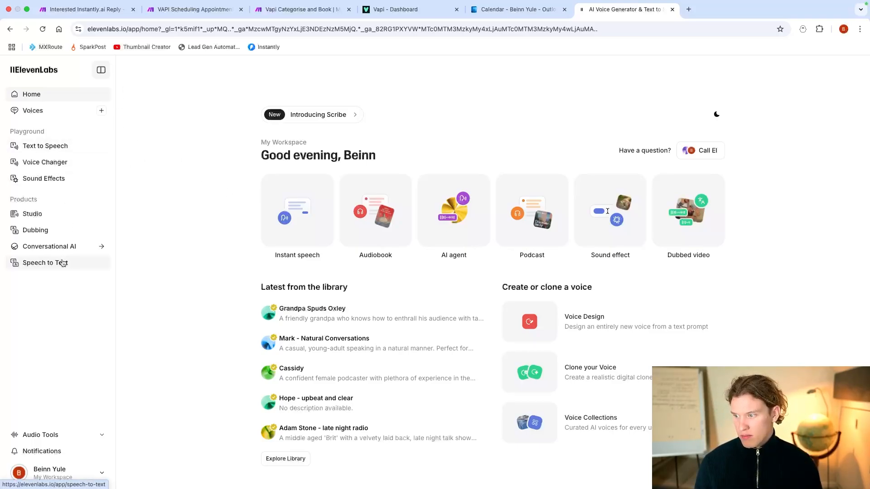
Browse the saved voices in the ElevenLabs workspace.
click(63, 111)
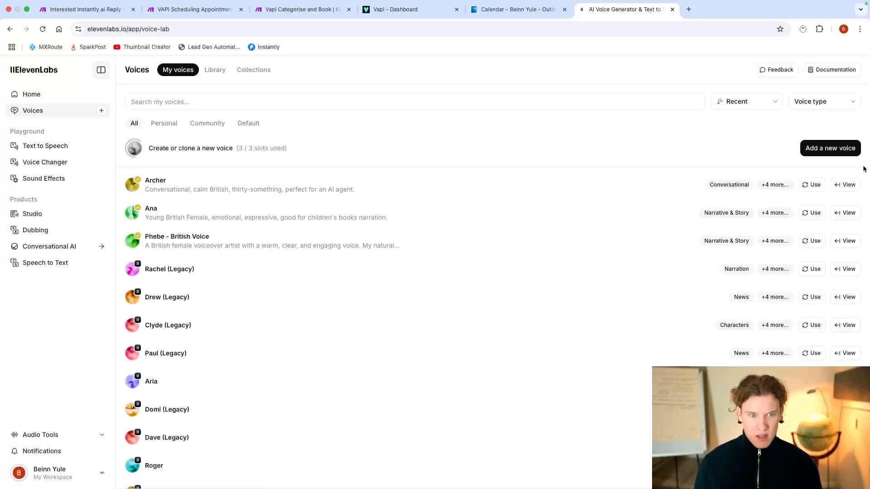
click(822, 100)
click(738, 146)
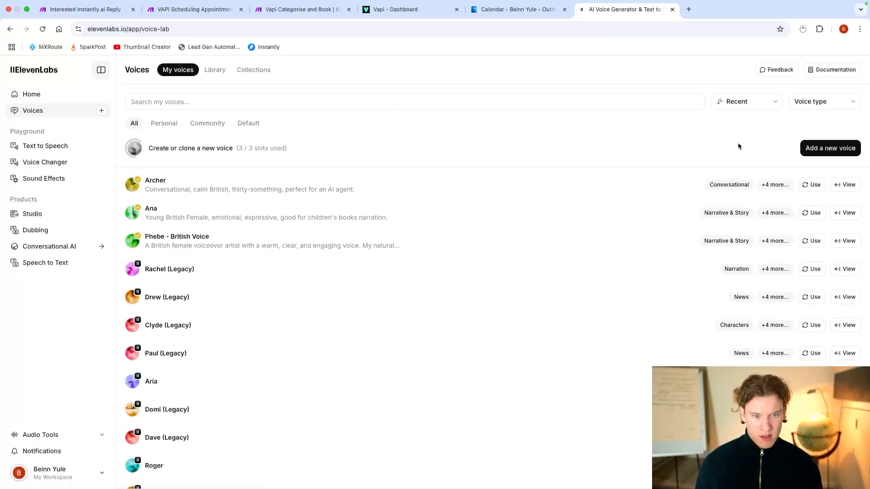
scroll(532, 202, down, 1)
scroll(195, 197, up, 1)
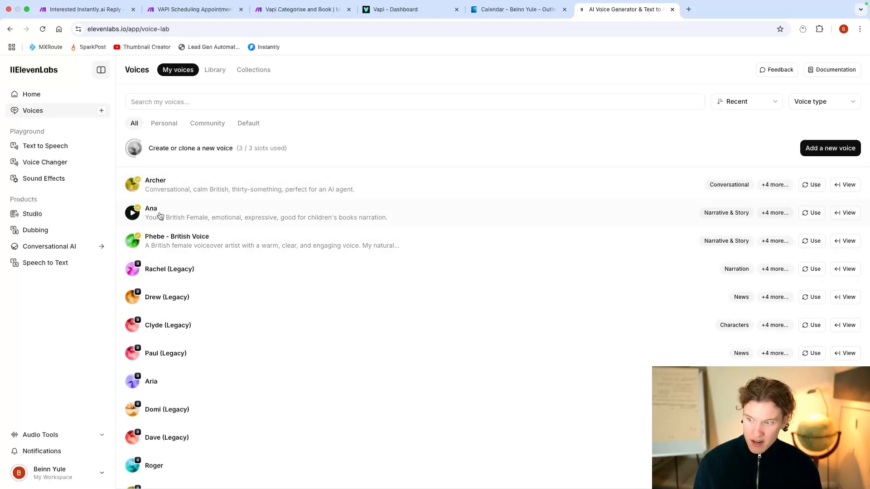
scroll(263, 367, down, 2)
scroll(250, 367, up, 2)
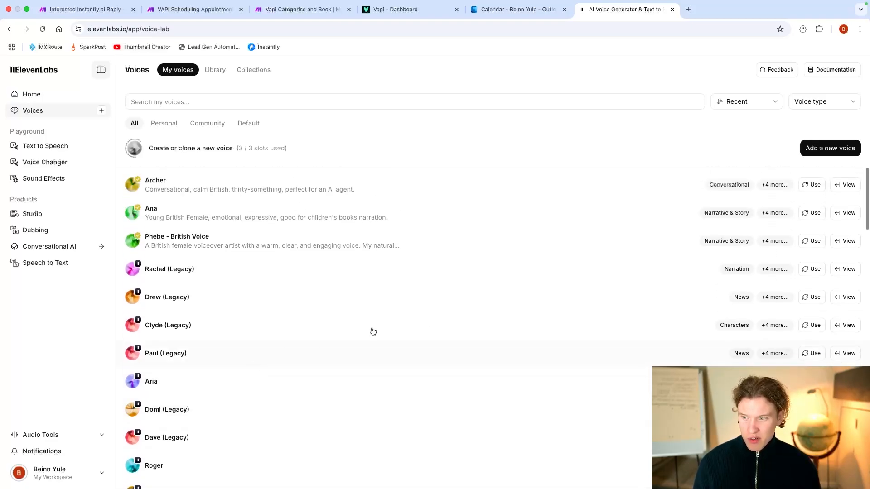
Try Phebe - British Voice in Text to Speech, return to the saved voices and view Archer's details.
click(814, 241)
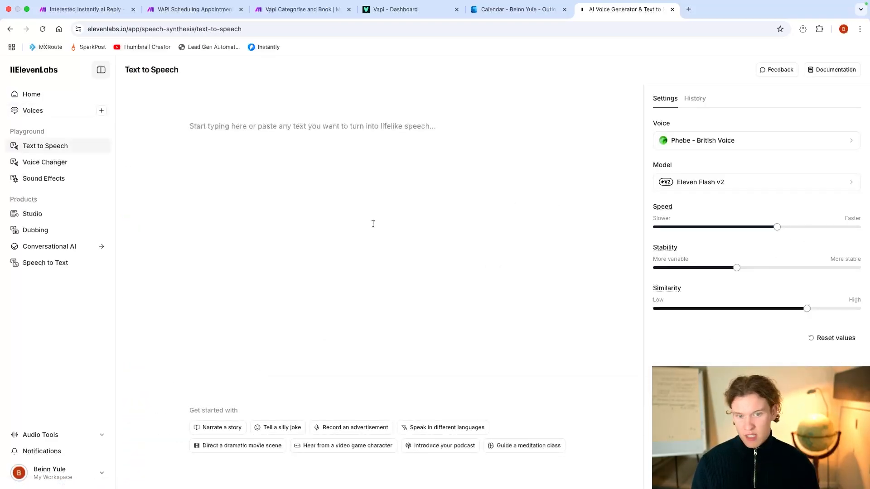
click(10, 28)
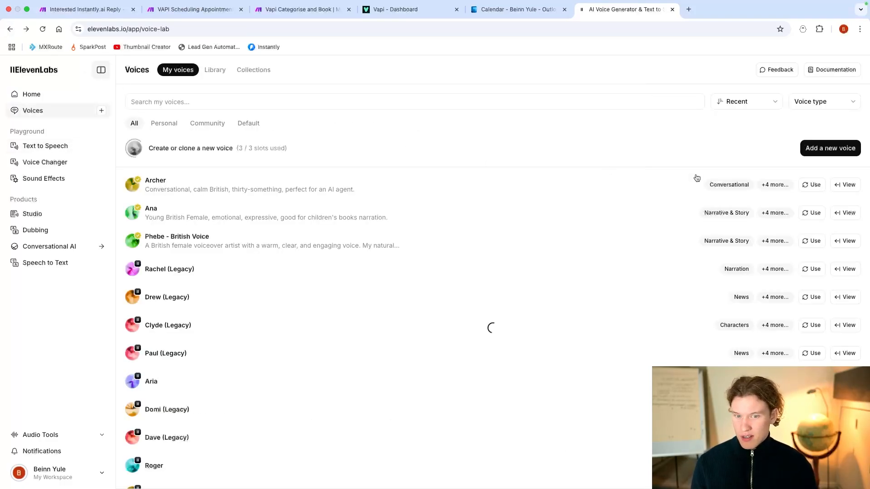
click(844, 186)
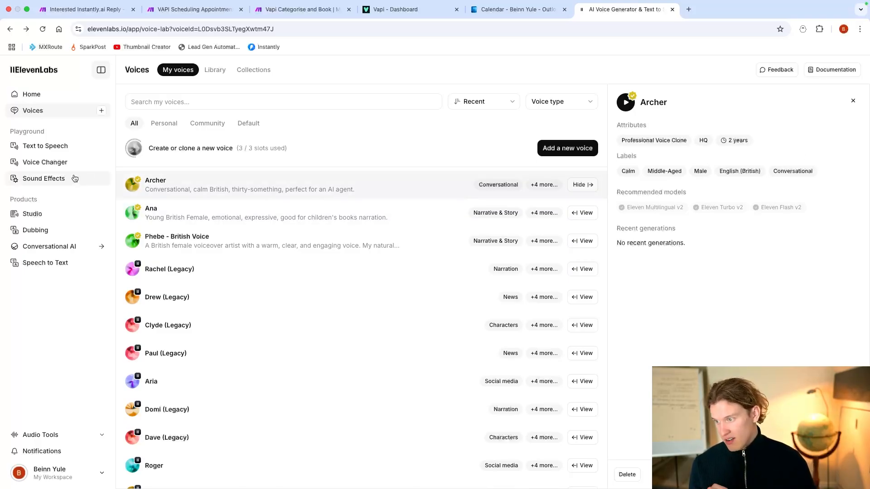
Filter the ElevenLabs voice library to English voices with a British accent.
click(67, 164)
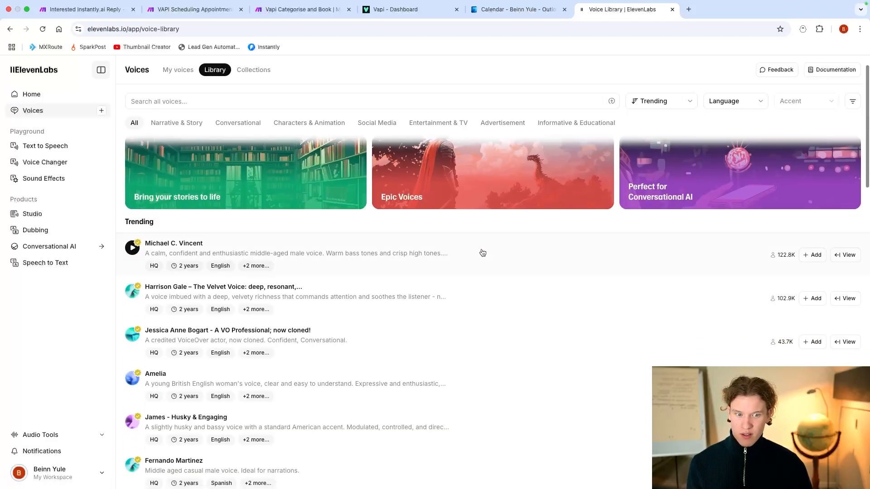
click(736, 101)
key(e)
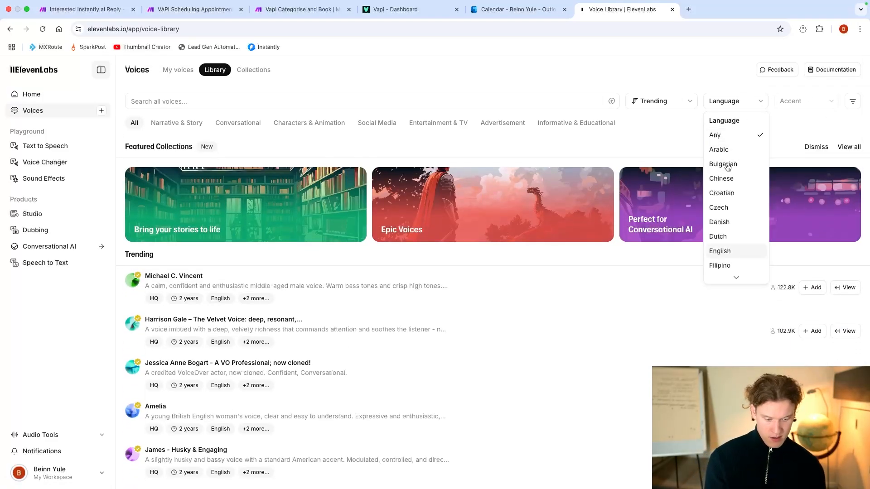
click(732, 251)
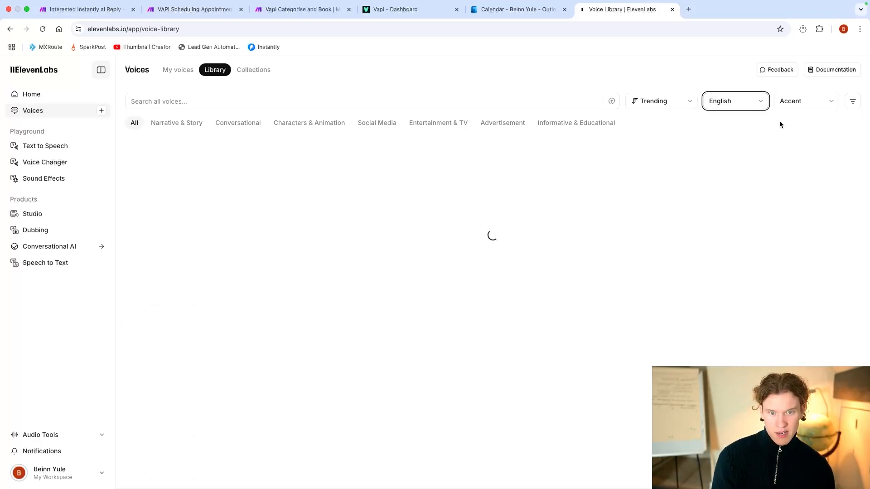
click(803, 104)
click(790, 178)
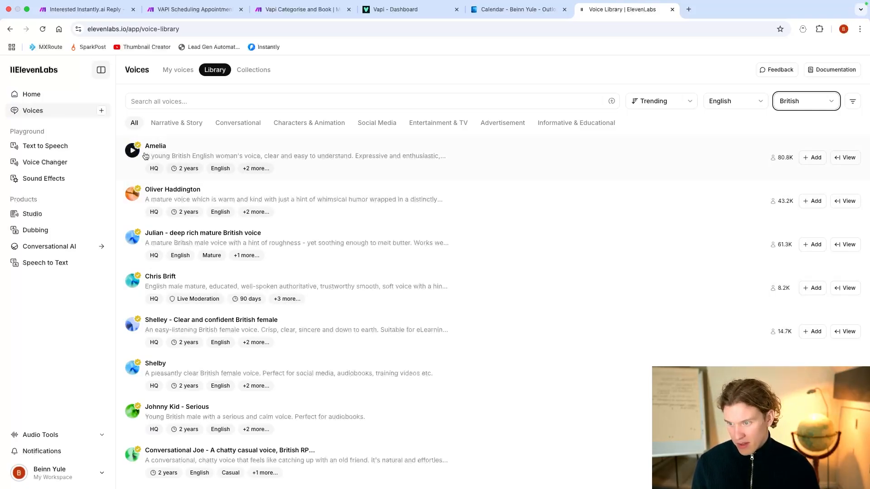
Play the Amelia voice sample and open that voice's details.
click(529, 152)
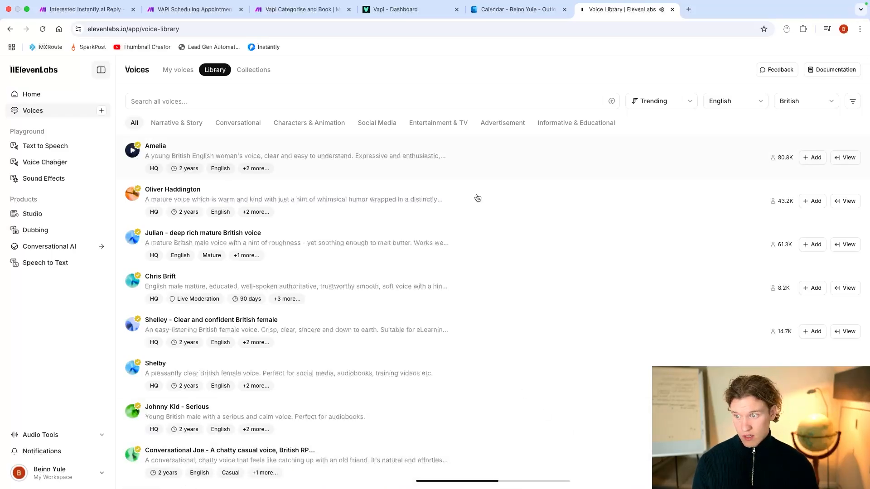
click(847, 158)
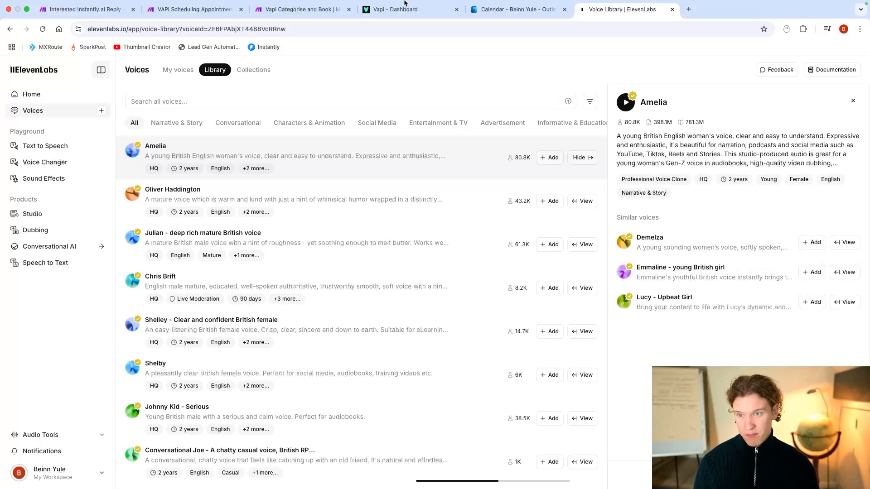
Return to the Vapi dashboard and turn on manual voice ID entry for the 11labs voice.
click(403, 20)
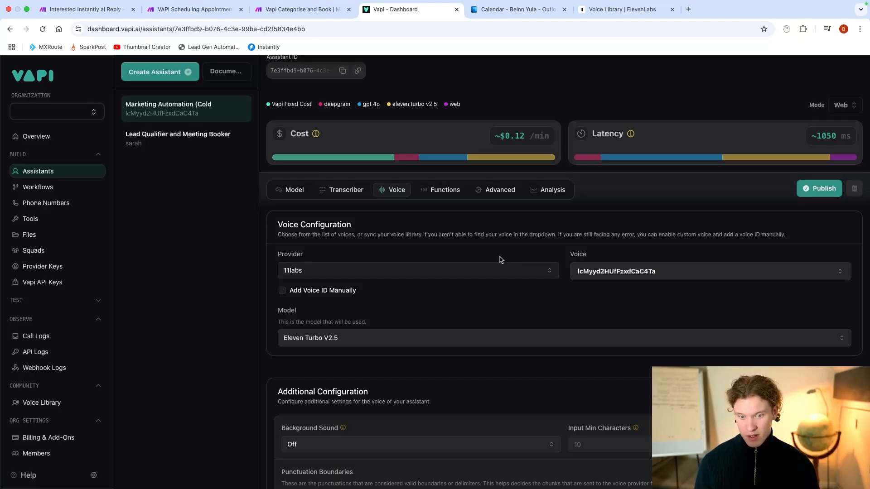
click(313, 291)
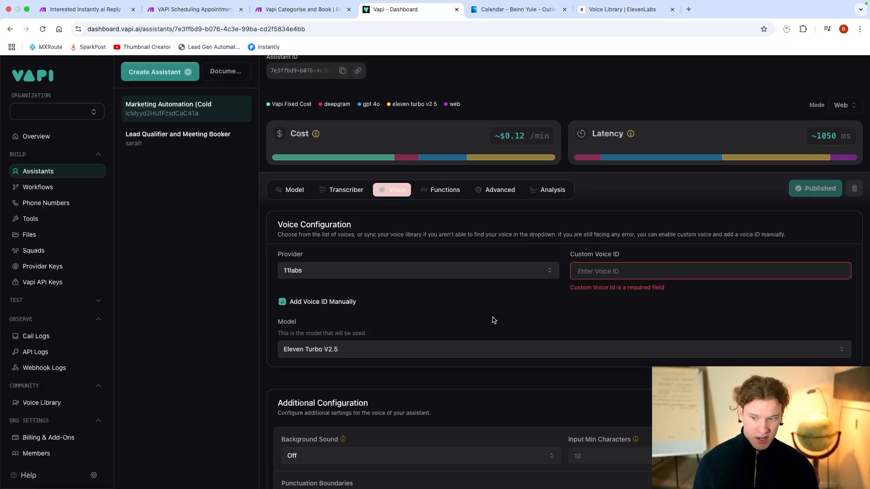
click(290, 301)
click(317, 290)
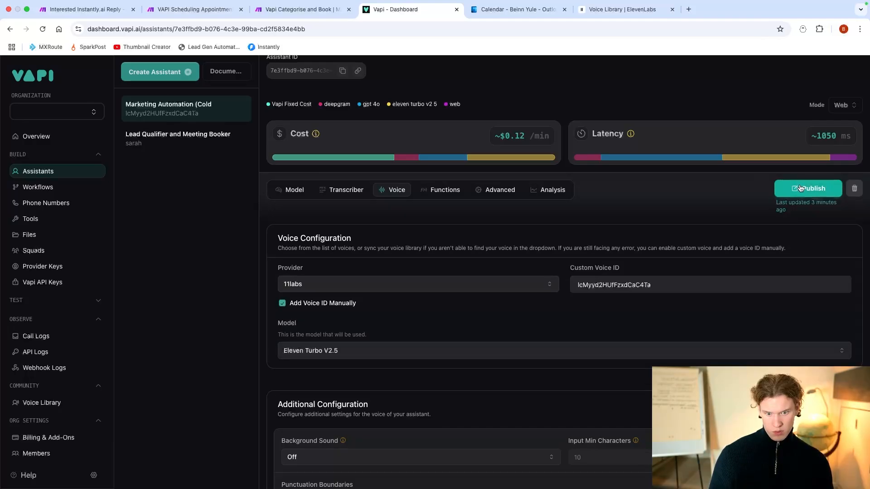
Enable backchanneling in the voice's additional configuration and publish the assistant.
scroll(548, 333, down, 6)
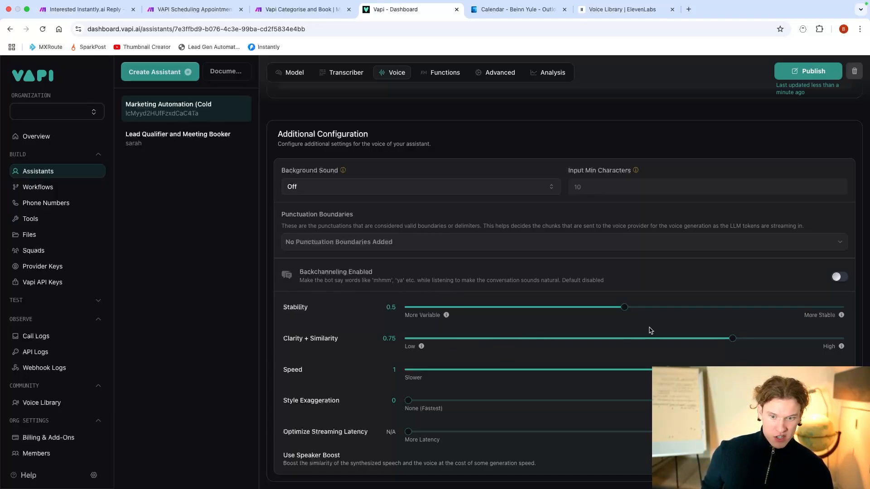
click(839, 277)
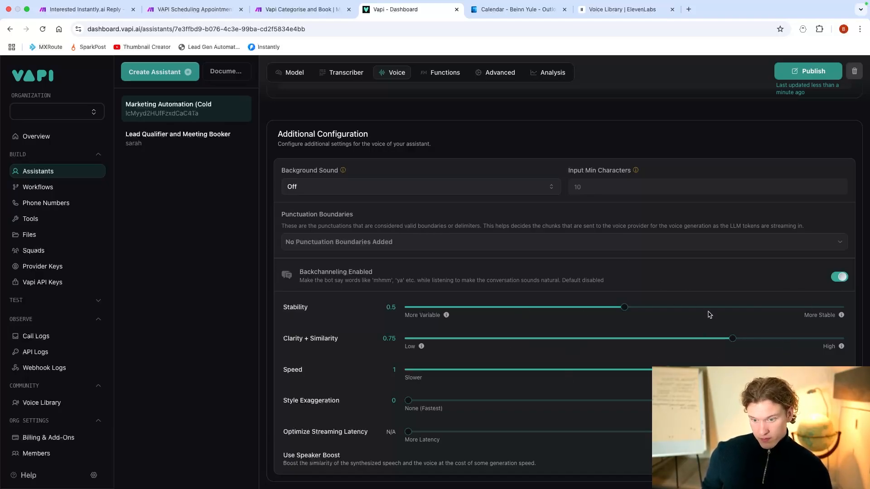
click(799, 76)
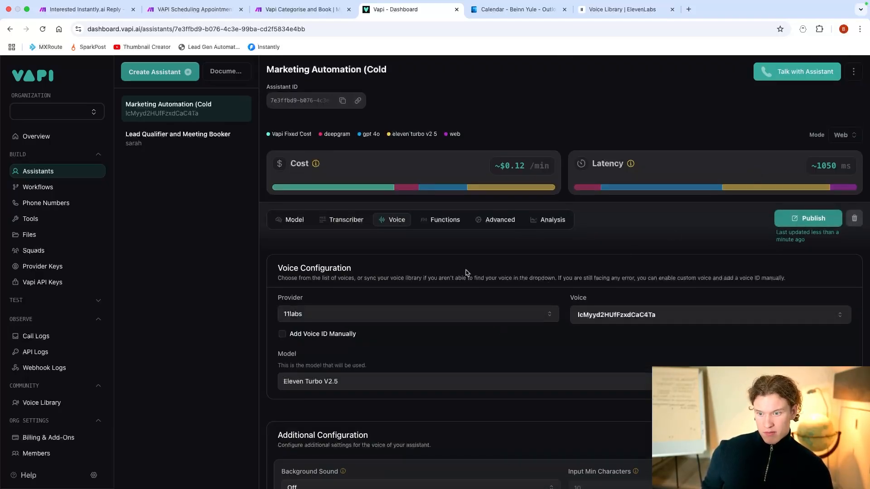
Review the assistant's functions and examine the fetchSlots tool's description and server settings.
click(451, 225)
scroll(454, 269, down, 2)
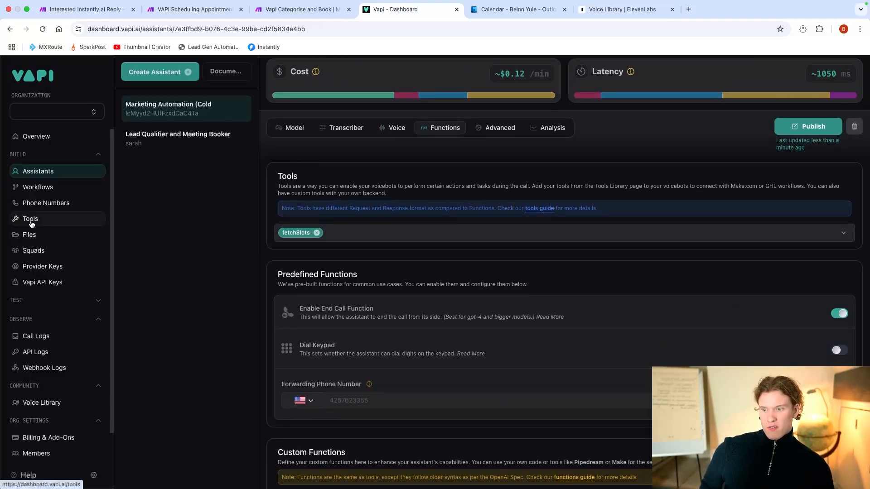
click(30, 219)
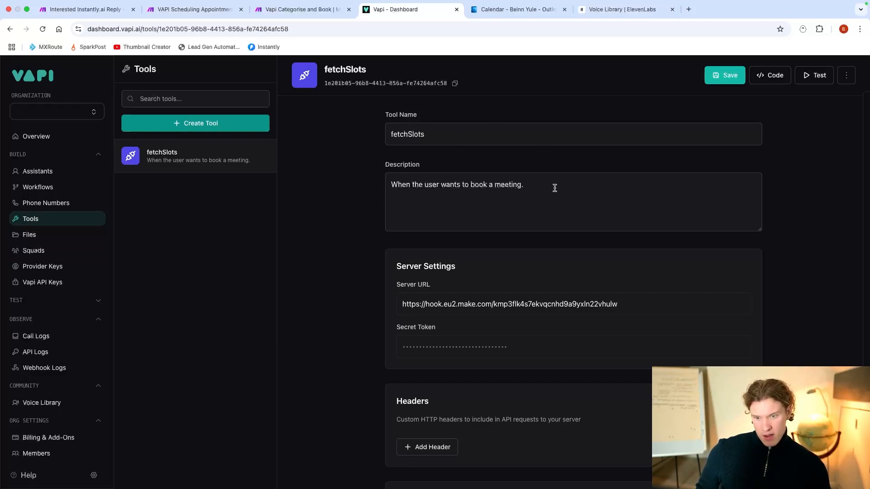
scroll(554, 188, down, 2)
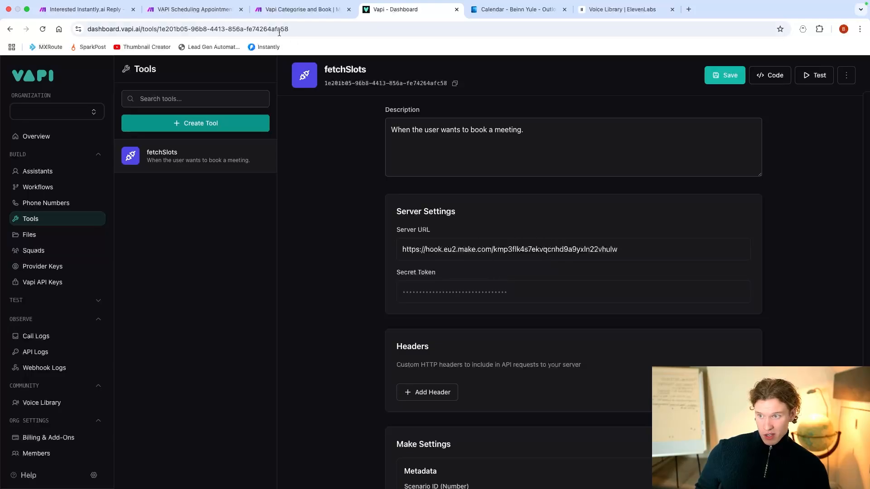
Switch to the VAPI Scheduling Appointments scenario in Make and copy the address of its starting webhook.
click(197, 10)
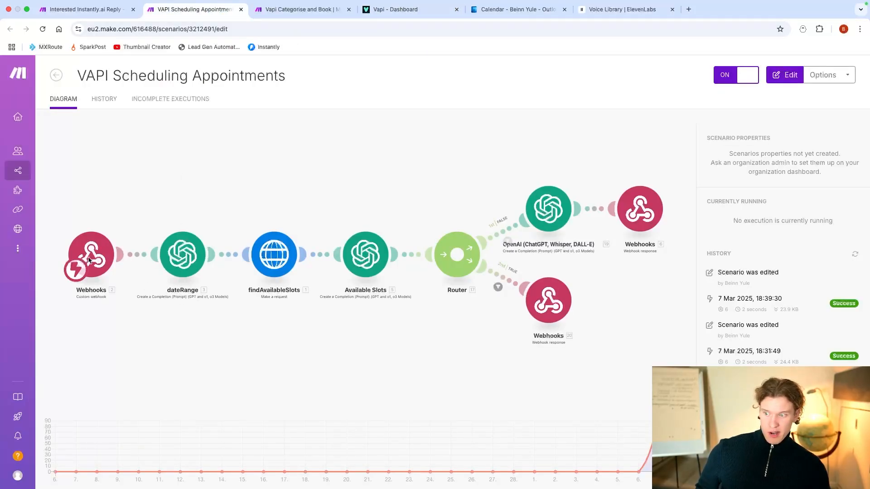
click(103, 254)
click(120, 257)
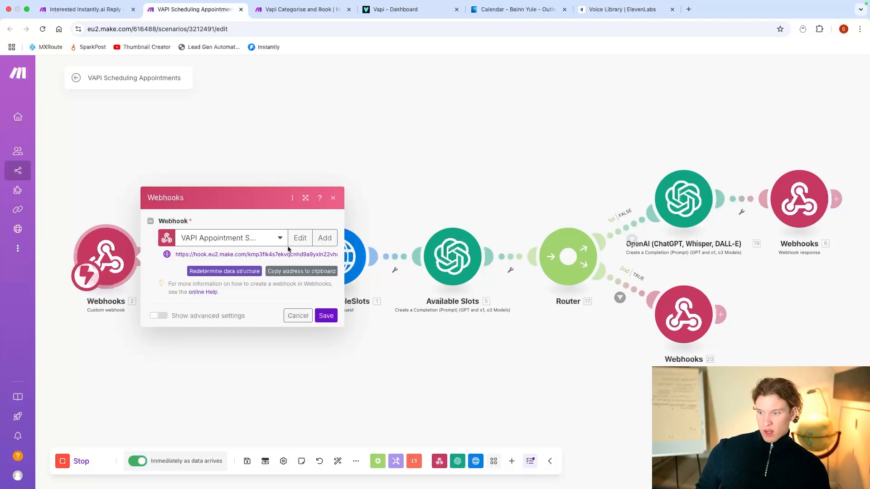
click(294, 272)
Return to the fetchSlots tool in Vapi and review its server URL and Request Start message.
click(433, 11)
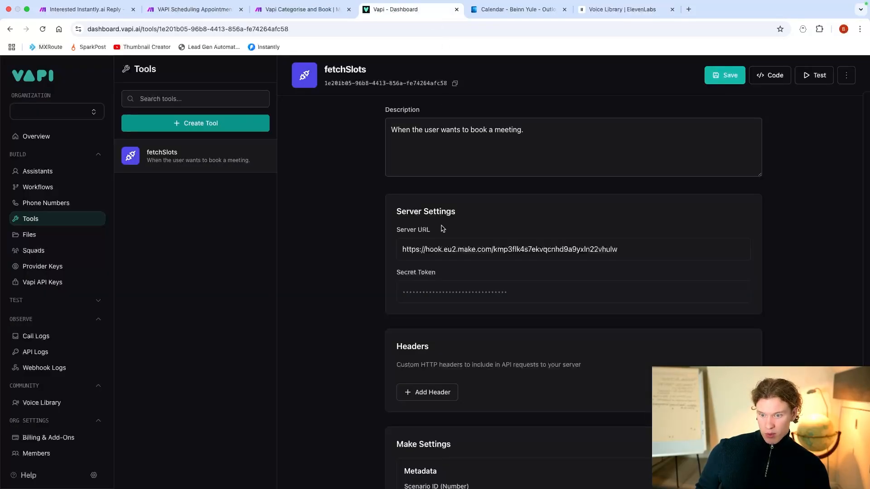
scroll(529, 255, down, 9)
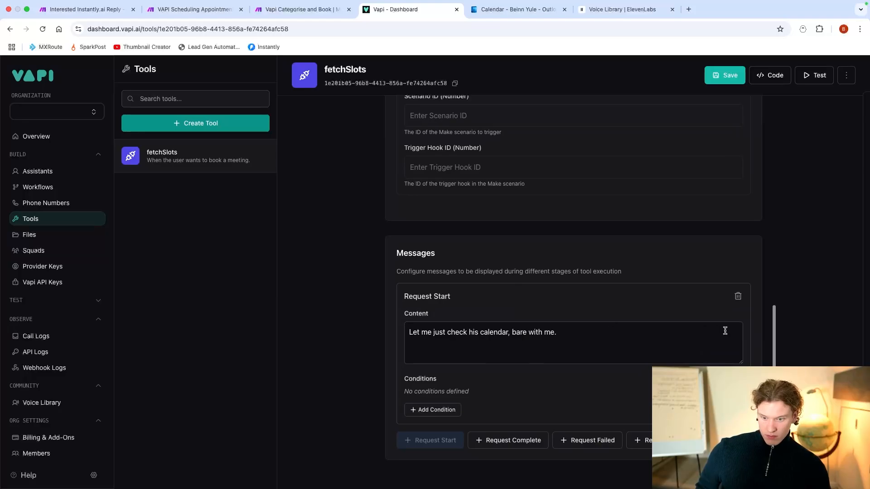
Open the fetchSlots tool's code configuration and examine its Email, firstName, bookingTime and interestedIn parameter properties.
scroll(647, 240, up, 10)
click(770, 75)
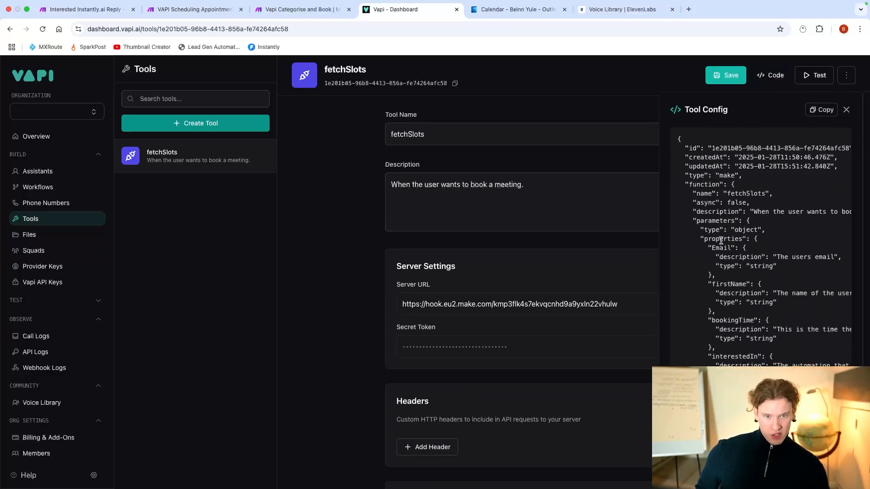
scroll(749, 157, down, 3)
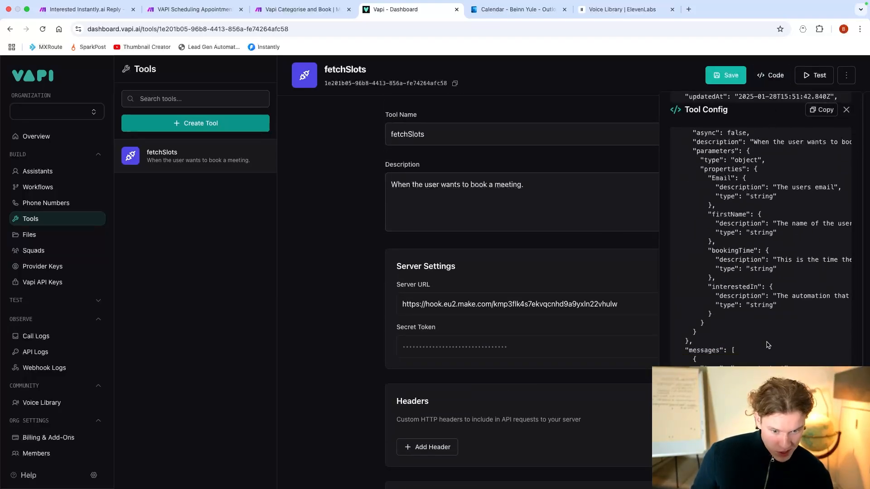
scroll(768, 345, up, 3)
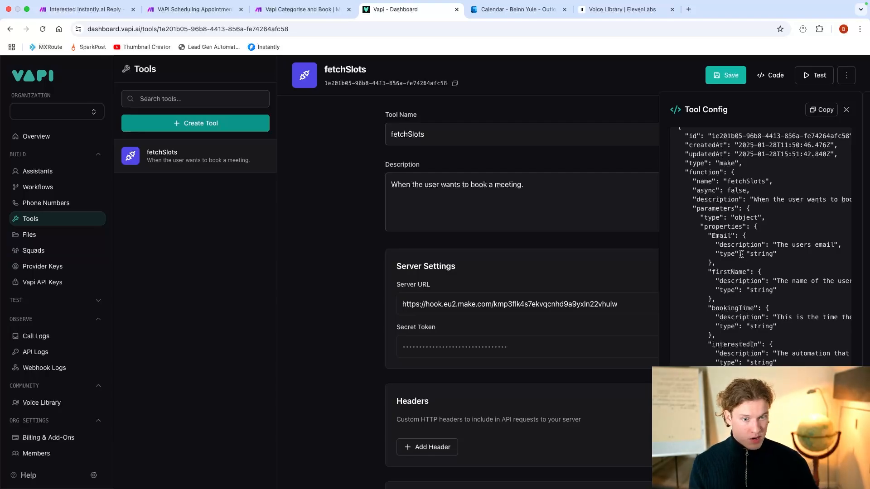
drag(698, 227, 808, 366)
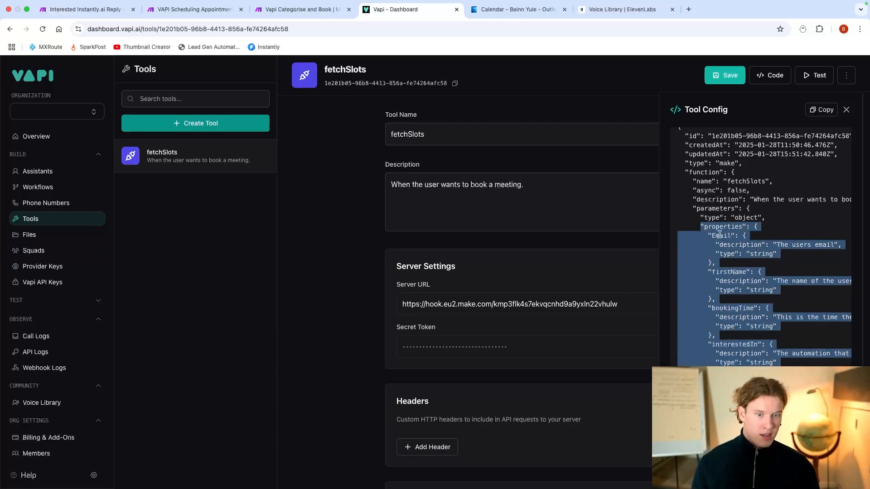
scroll(720, 235, right, 2)
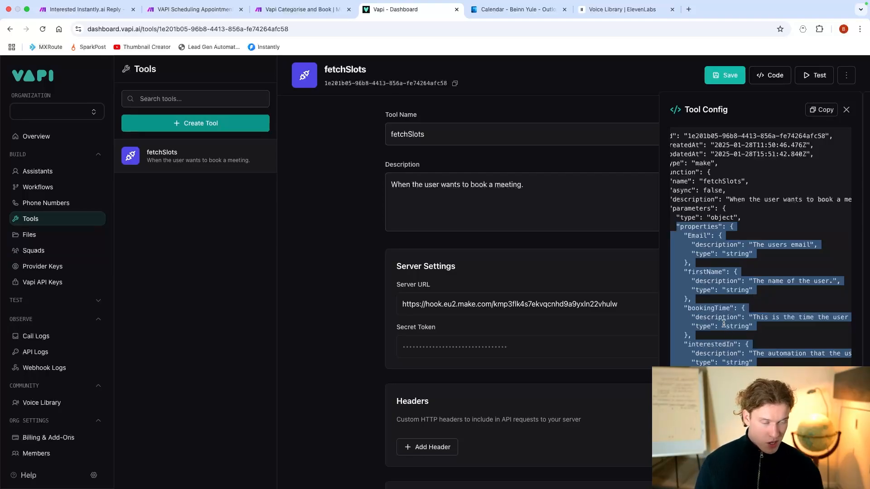
scroll(724, 318, down, 3)
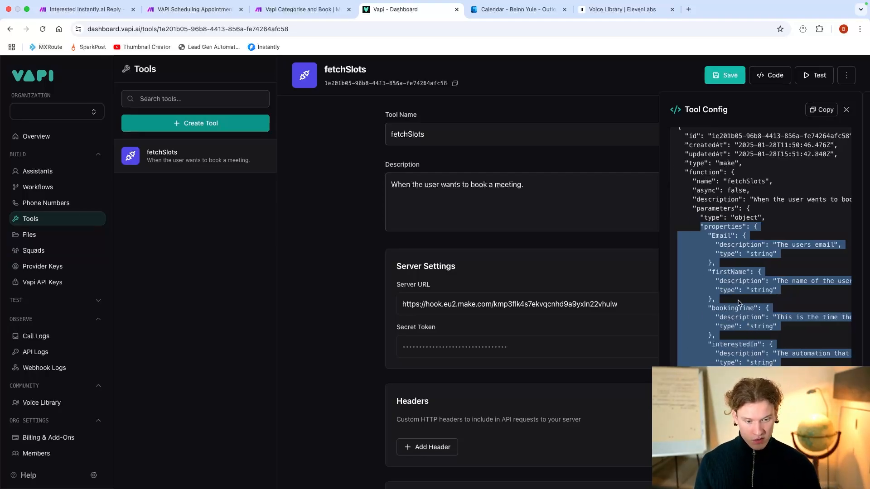
scroll(740, 302, right, 1)
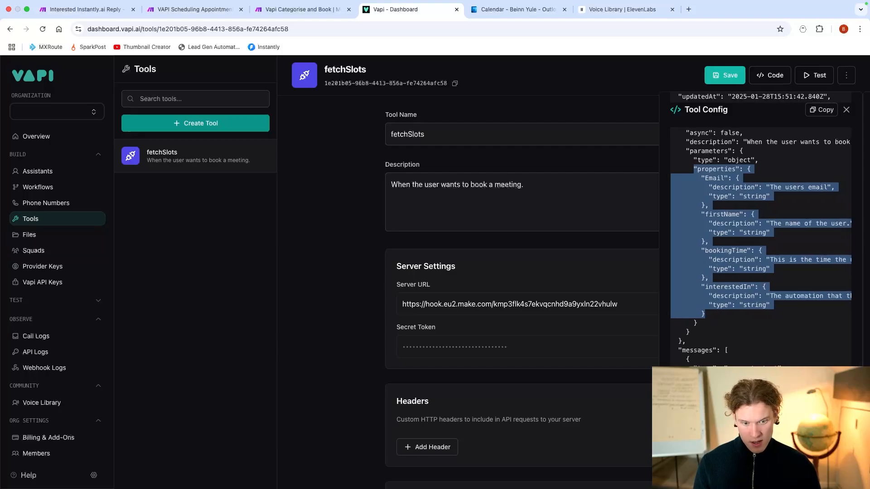
scroll(492, 410, down, 10)
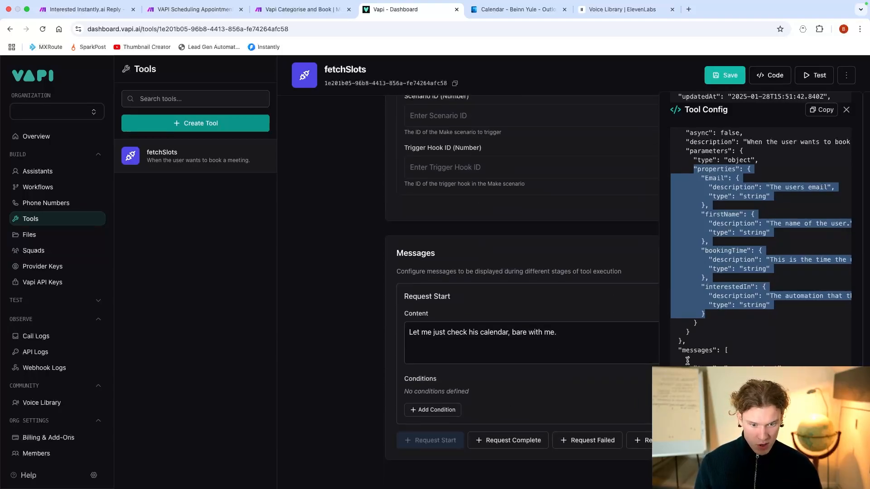
Compare the messages section of the tool configuration with the Request Start content, and close the configuration.
drag(681, 353, 789, 368)
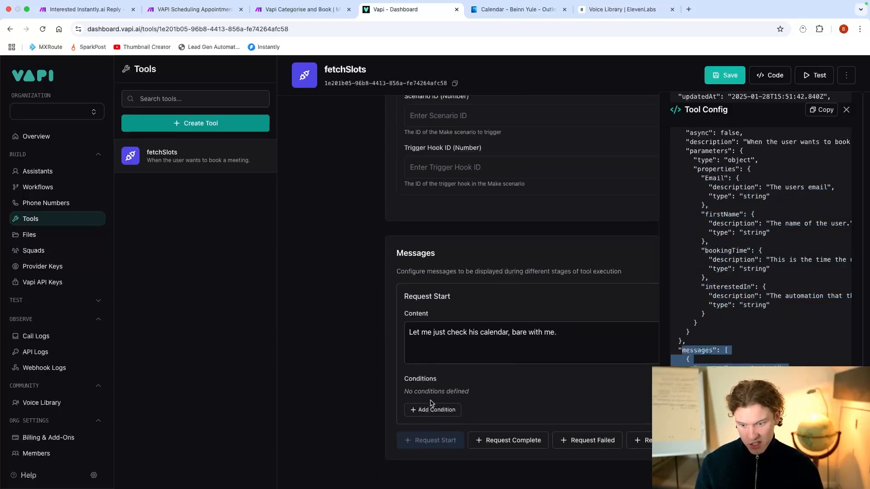
drag(561, 330, 408, 328)
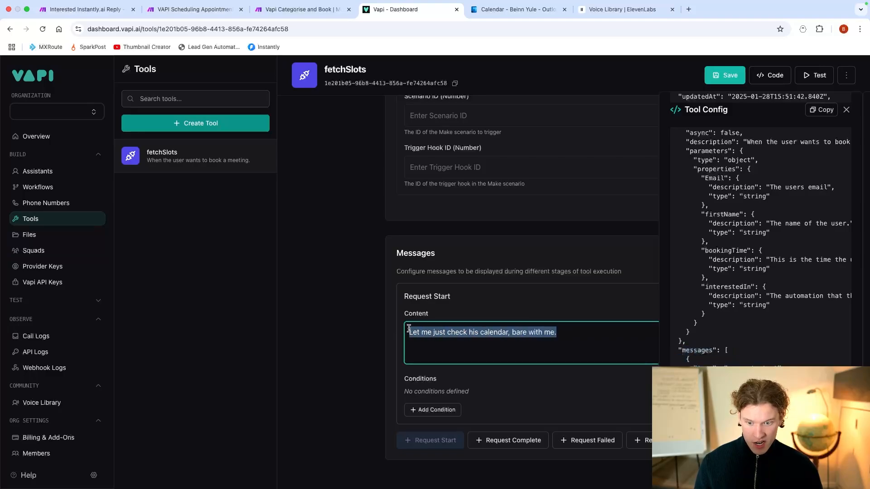
click(475, 234)
scroll(494, 240, up, 1)
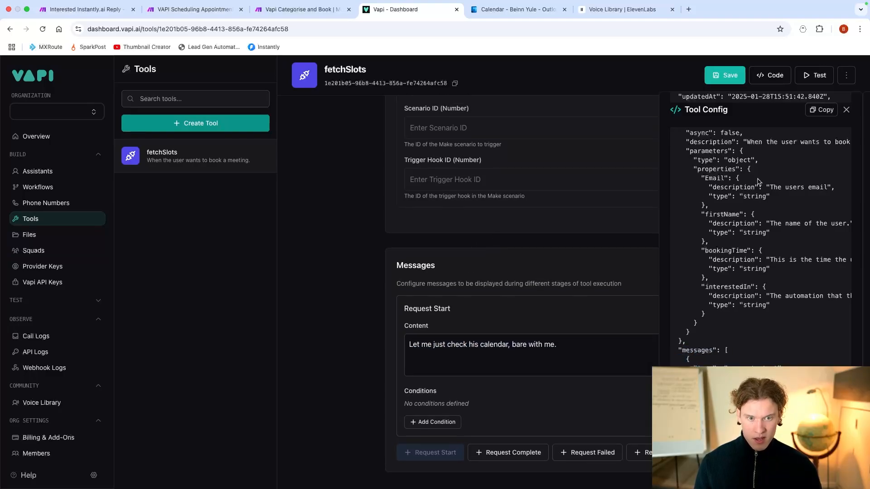
click(846, 110)
scroll(699, 242, up, 5)
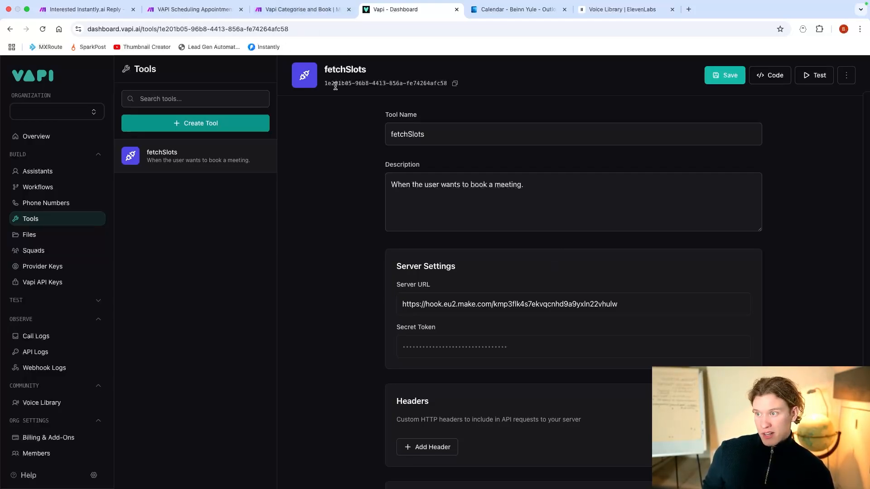
Switch to the VAPI Scheduling Appointments scenario in Make and review the dateRange module's 72-hour date range prompt.
click(195, 9)
click(324, 145)
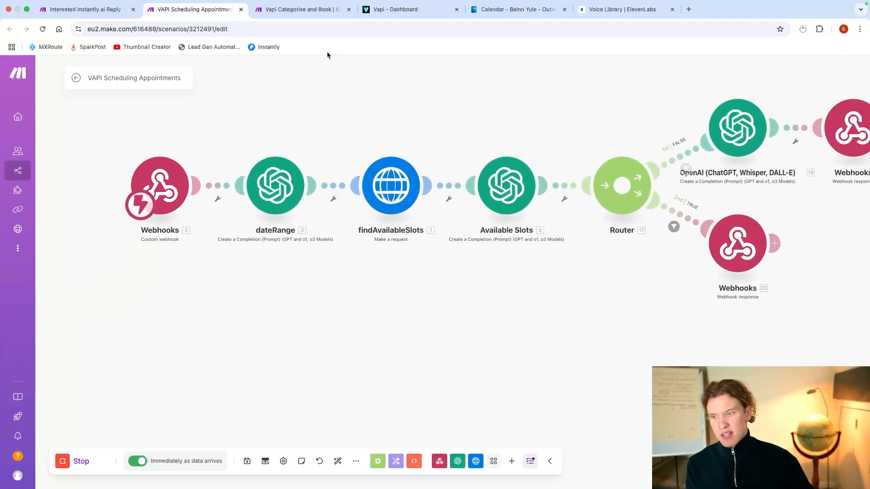
click(210, 186)
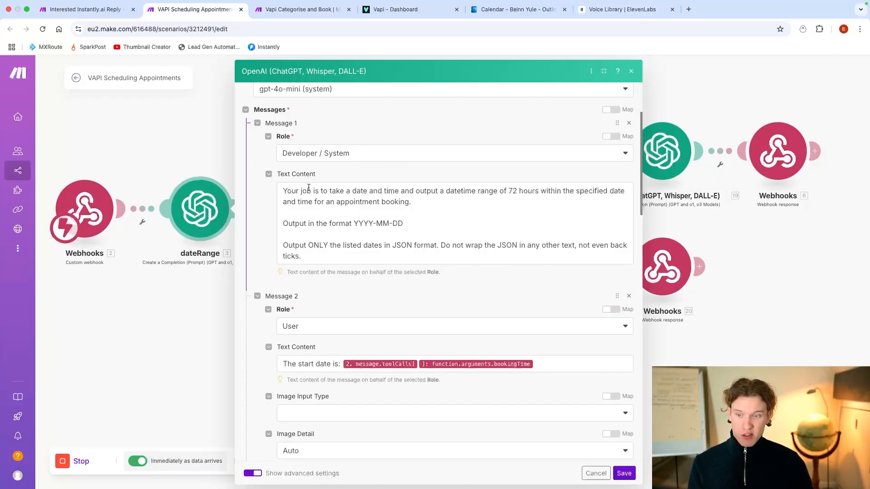
drag(287, 201, 548, 193)
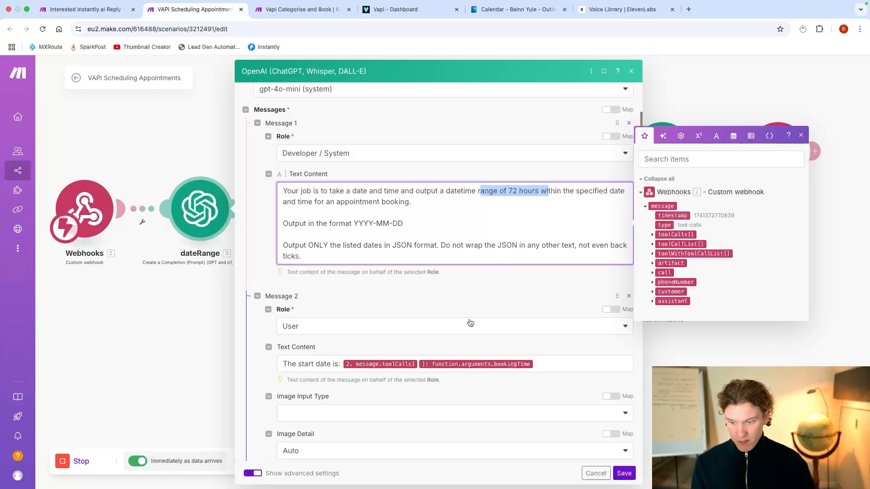
scroll(567, 358, down, 3)
click(202, 355)
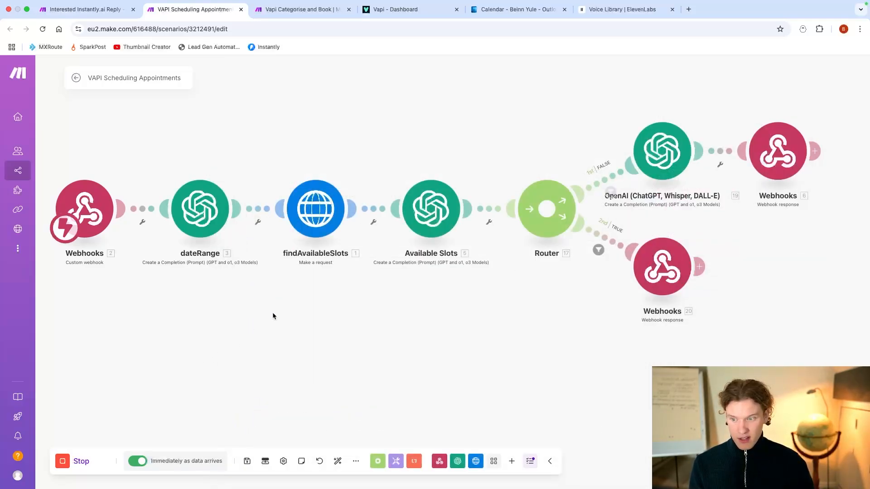
Inspect the findAvailableSlots module's Cal.com request URL, method and authorization header.
click(323, 233)
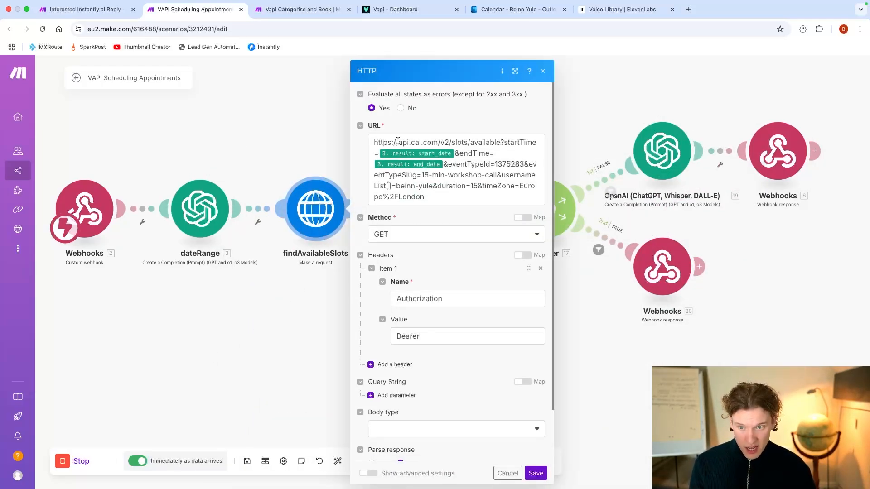
click(453, 191)
key(ctrl+a)
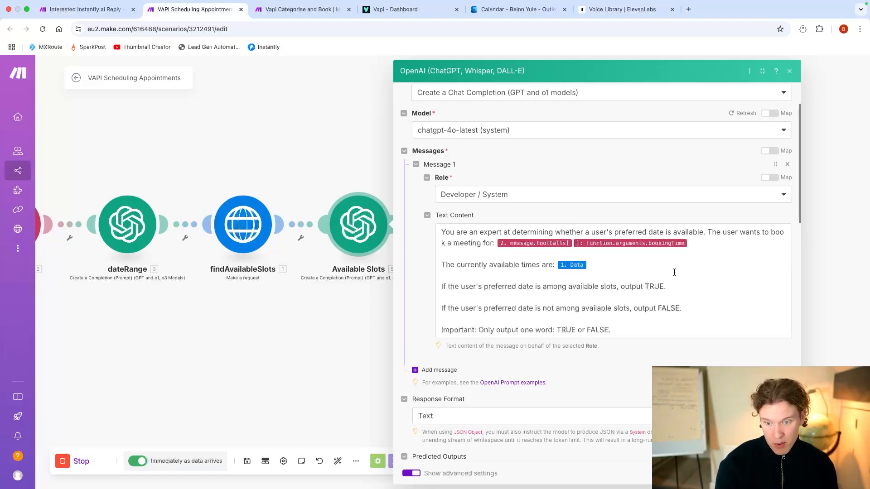
Review the Available Slots module's prompt, including its TRUE and FALSE output rules, and close the module.
click(637, 267)
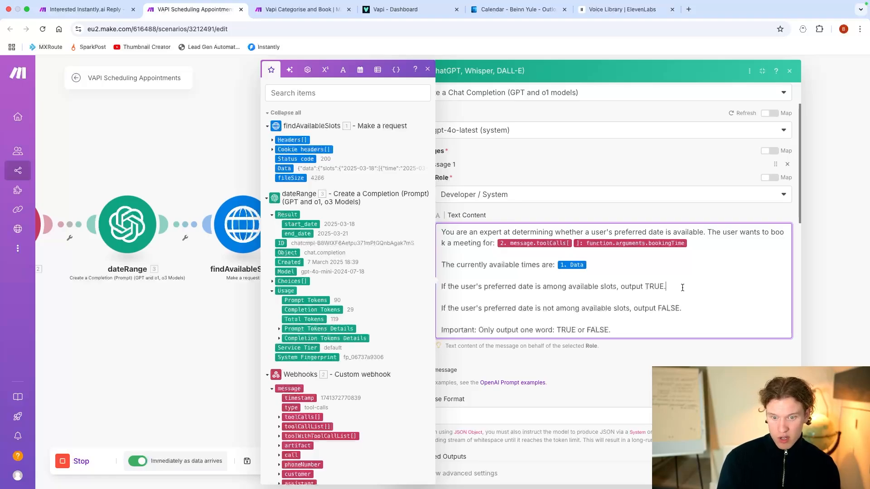
drag(679, 288, 632, 287)
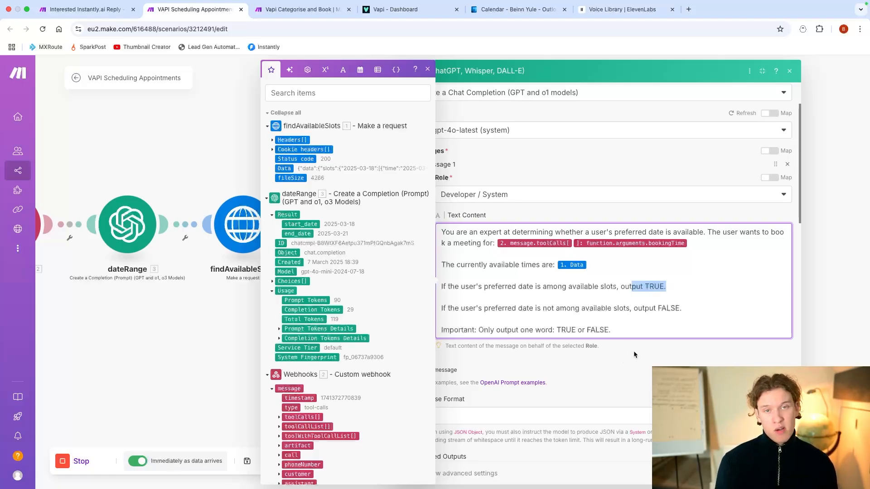
drag(682, 309, 656, 317)
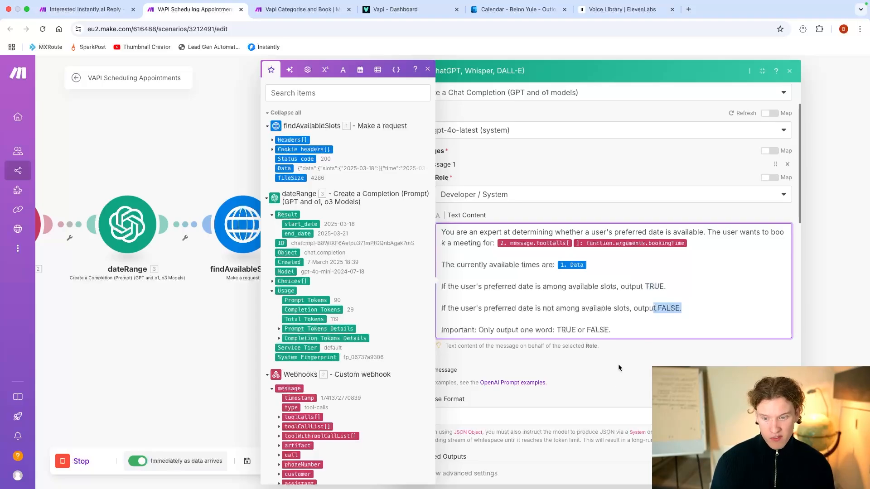
scroll(634, 357, down, 5)
scroll(725, 323, up, 8)
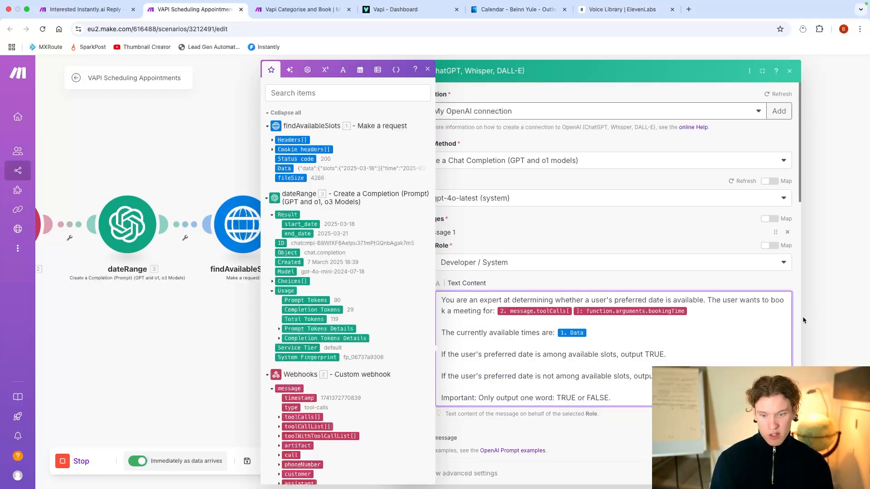
scroll(742, 330, down, 2)
click(689, 344)
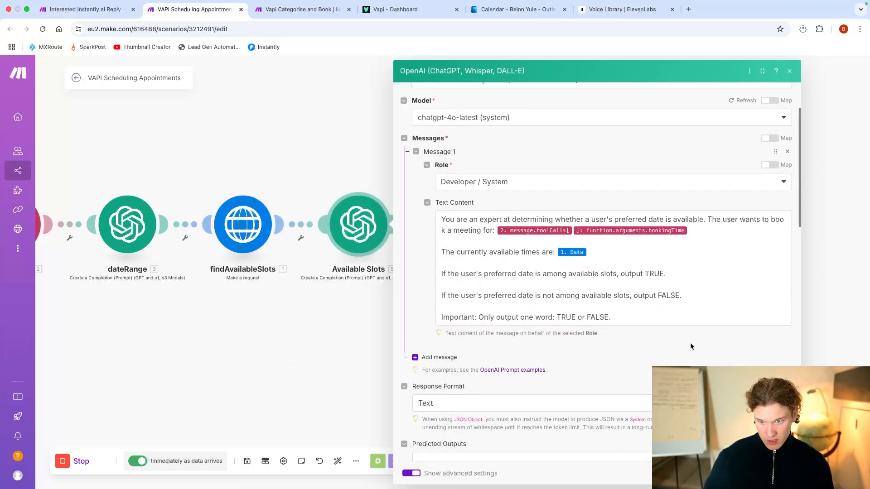
click(817, 293)
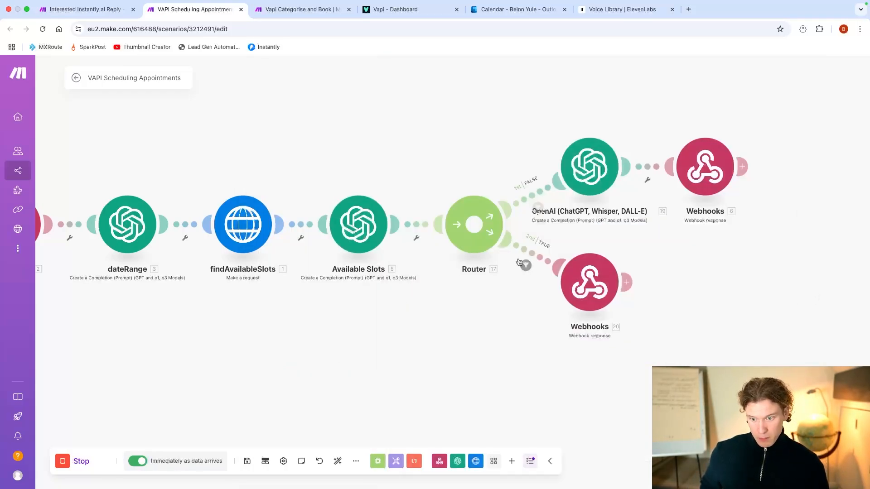
Check the router's FALSE filter and read the prompt of the OpenAI module on that route for finding the closest available slot.
click(537, 204)
click(514, 347)
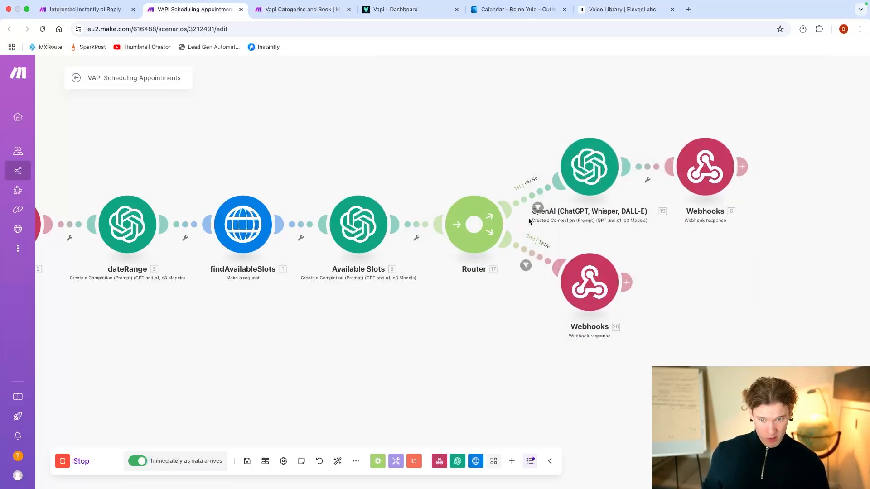
click(589, 168)
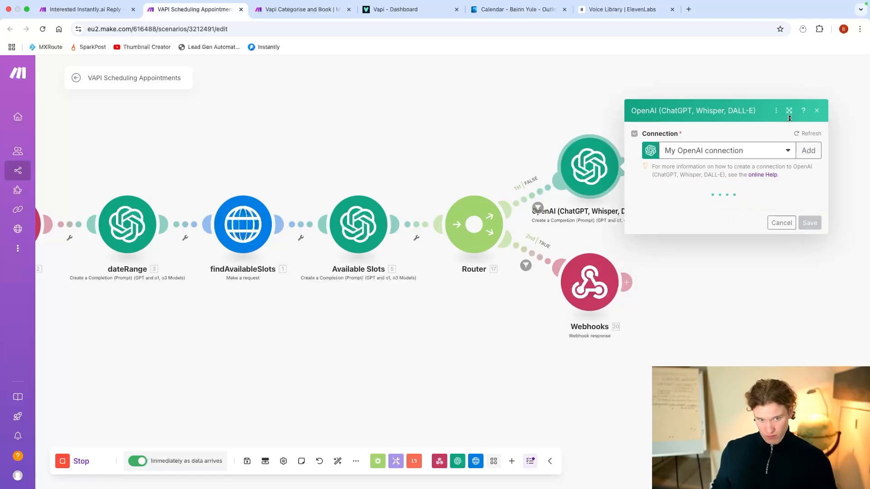
click(788, 111)
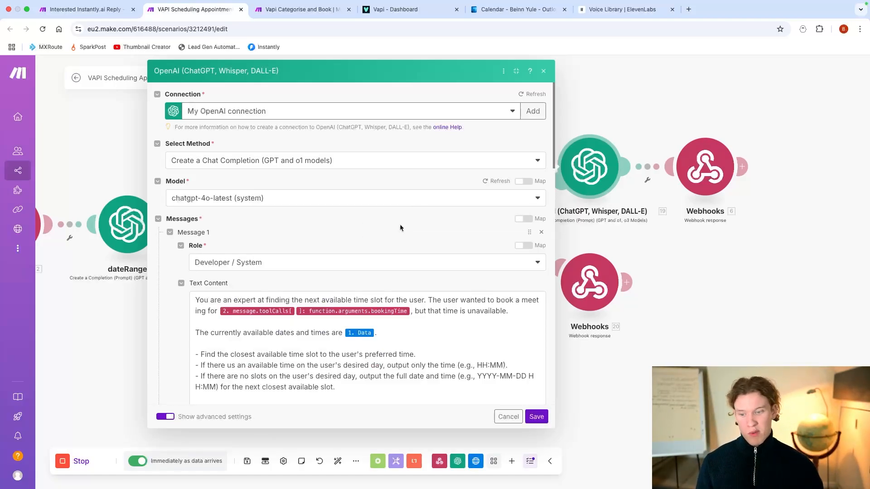
scroll(399, 228, down, 2)
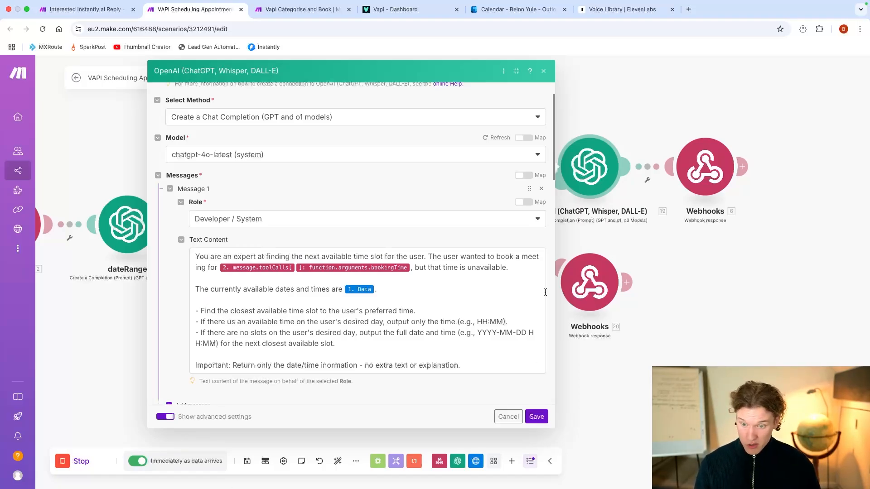
scroll(363, 282, down, 7)
click(694, 357)
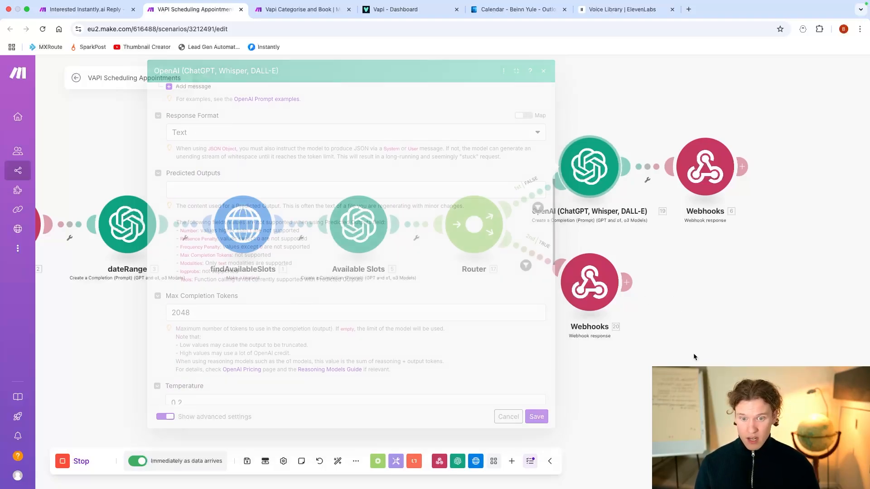
Review the response bodies of the webhook response modules on the FALSE and TRUE routes.
click(705, 181)
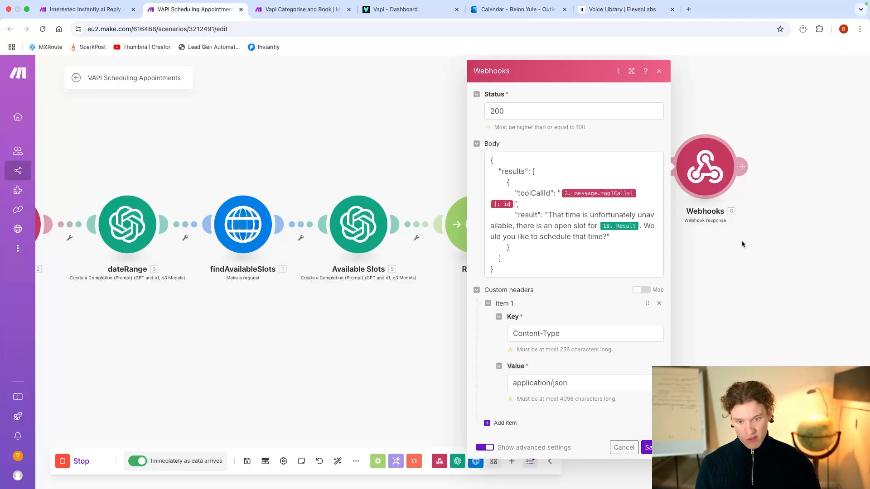
click(750, 261)
click(589, 282)
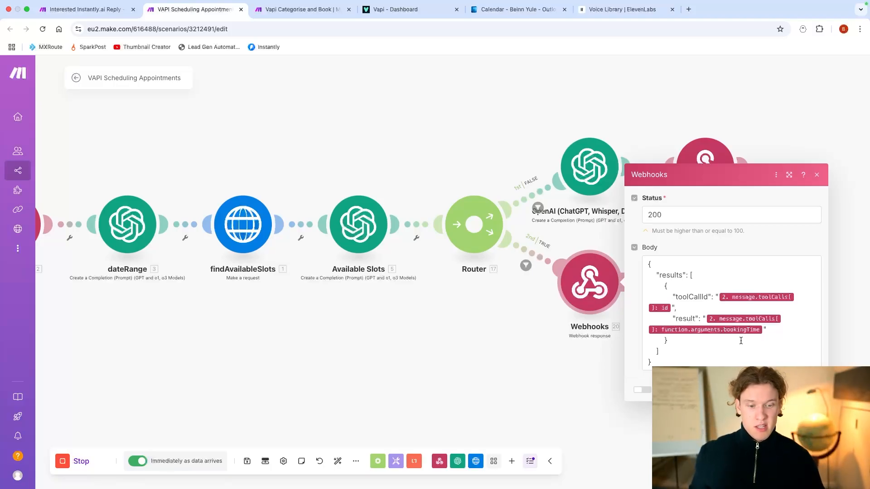
click(807, 389)
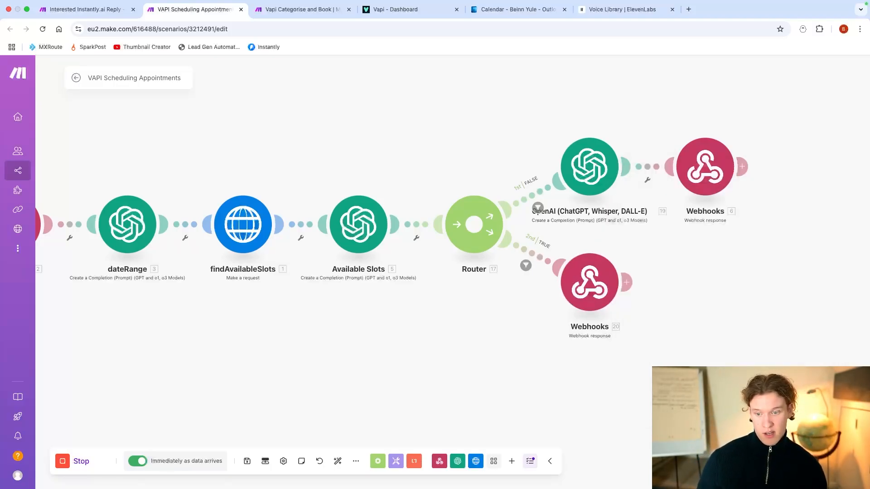
Switch to the phone numbers page in Vapi and review the imported number's inbound settings and outbound form.
click(394, 9)
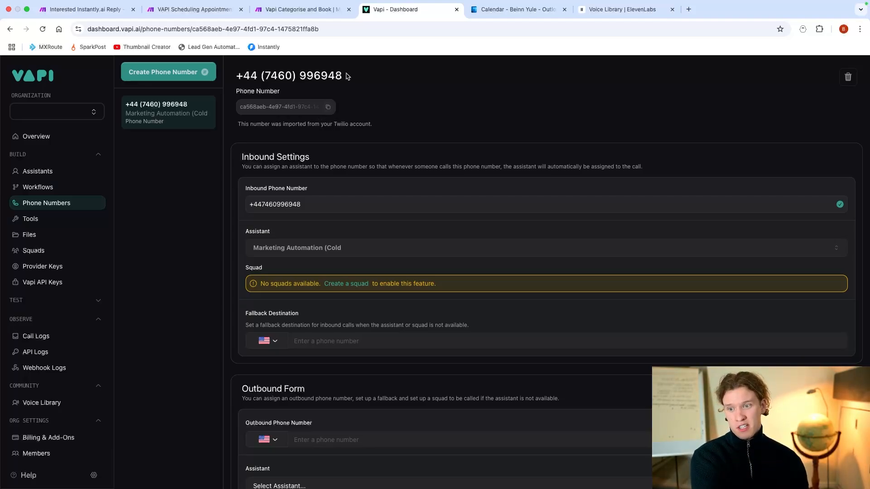
drag(343, 76, 235, 76)
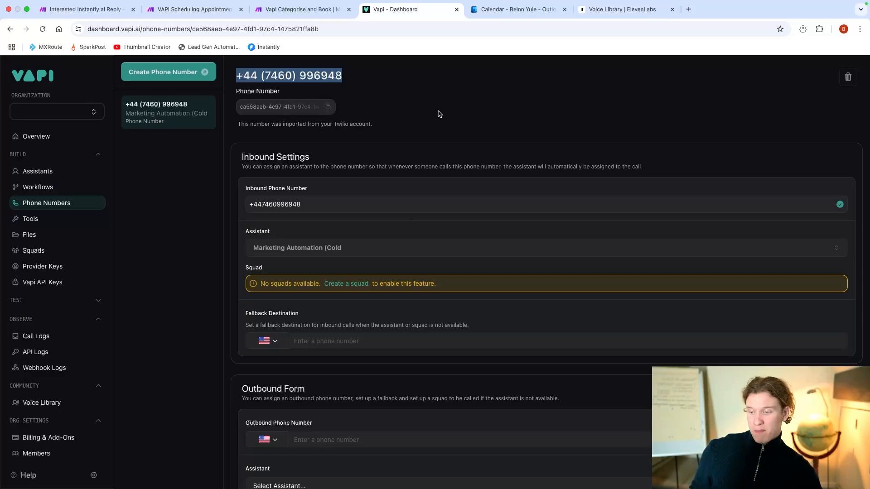
scroll(456, 179, down, 5)
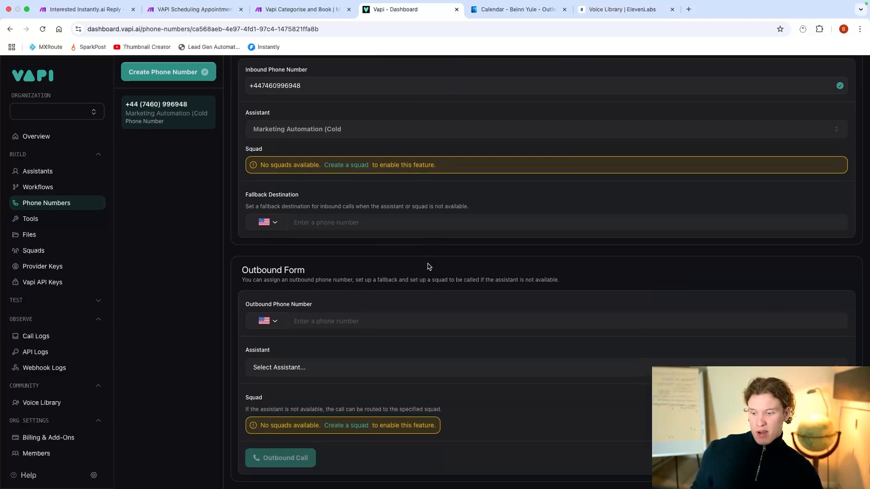
Switch to the Vapi Categorise and Book scenario in Make, open its editor and examine the Vapi trigger and Categorise Call Outcome modules.
scroll(388, 326, up, 5)
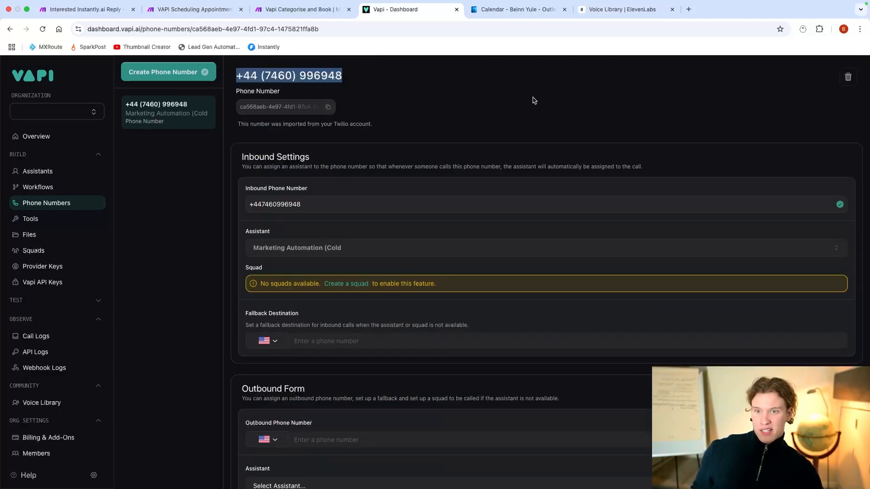
click(301, 9)
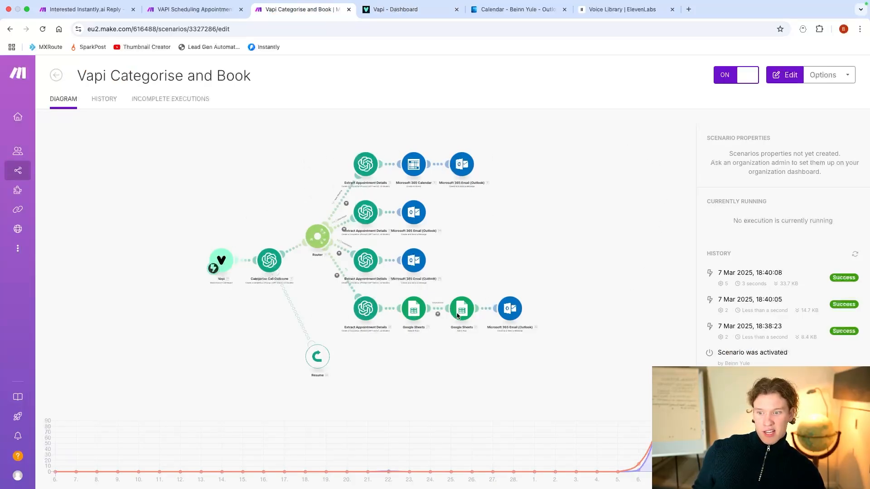
click(315, 197)
scroll(256, 287, up, 3)
scroll(257, 287, down, 2)
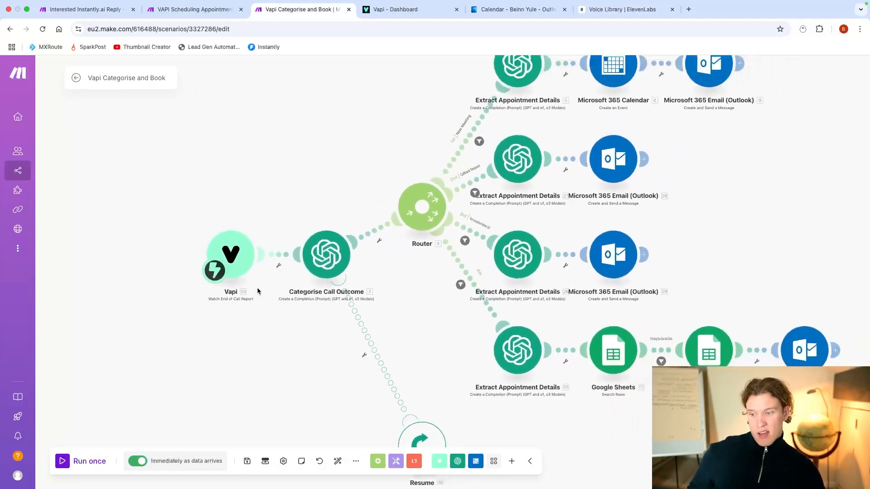
scroll(257, 291, up, 3)
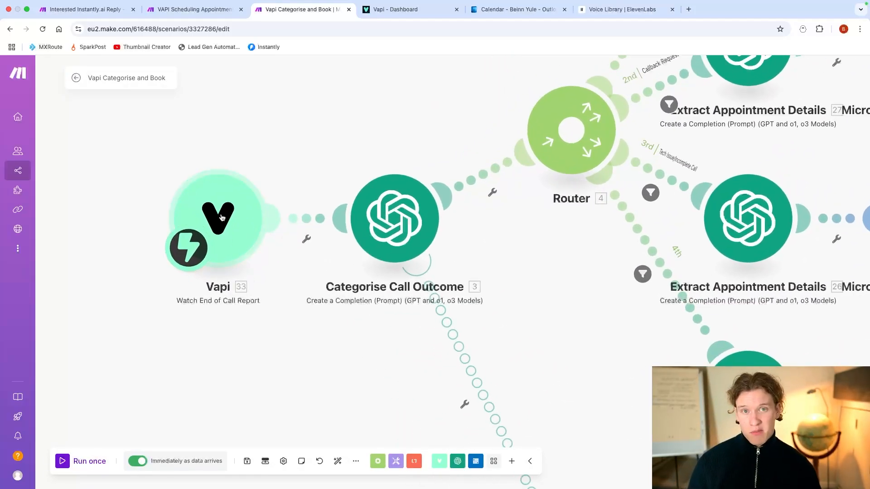
scroll(252, 219, down, 1)
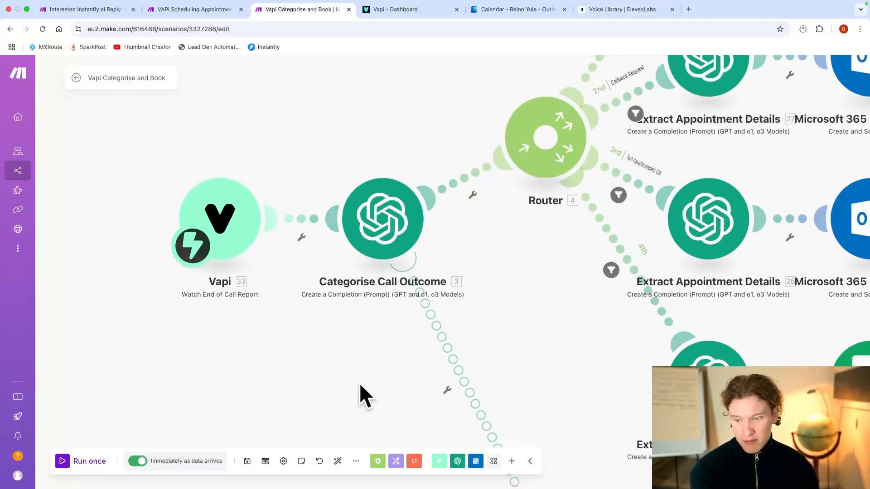
scroll(281, 307, down, 2)
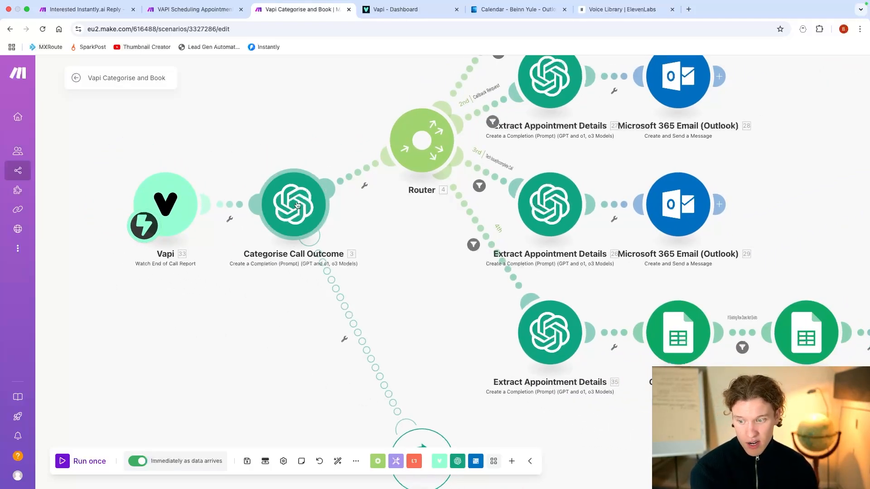
scroll(297, 205, down, 2)
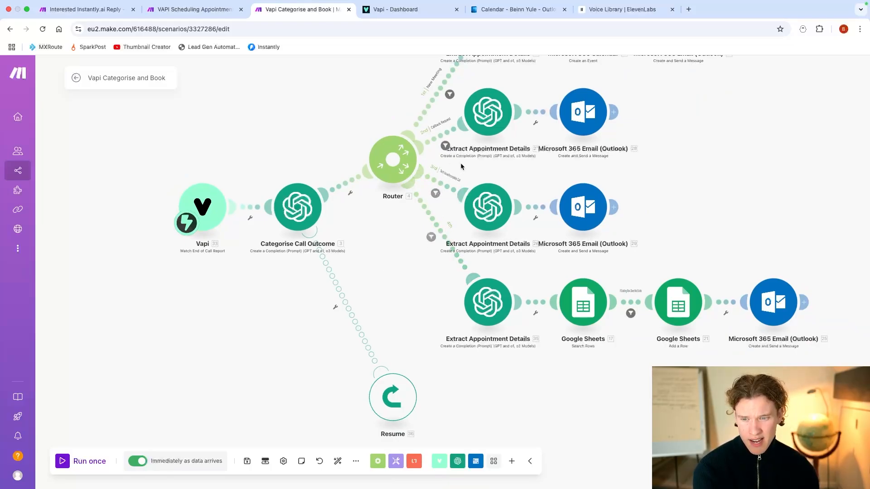
Examine the router's four routes, from the New Meeting route to the Google Sheets route.
scroll(461, 164, up, 4)
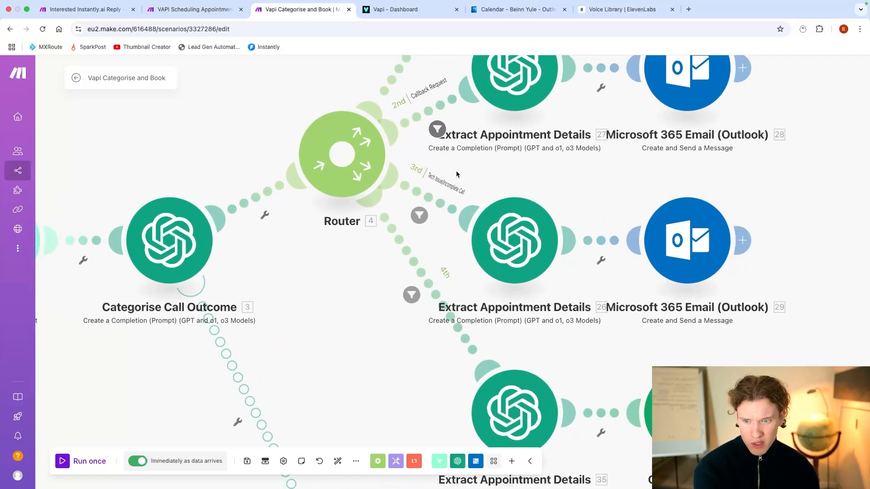
scroll(443, 190, down, 3)
drag(369, 90, 276, 84)
scroll(214, 127, down, 2)
scroll(214, 126, down, 2)
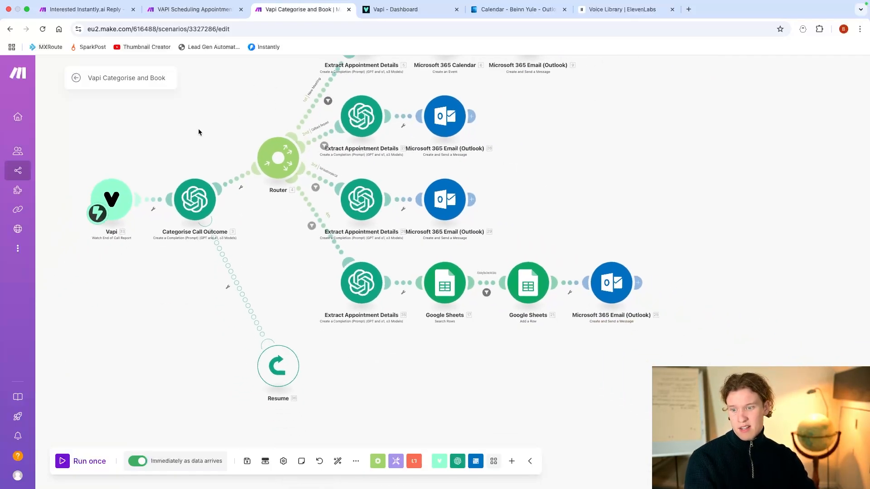
drag(199, 128, 243, 181)
drag(305, 129, 251, 140)
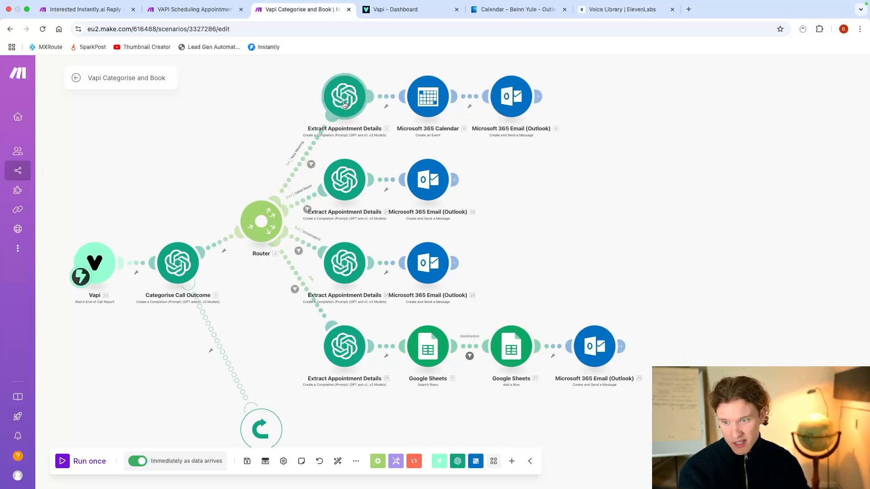
Review the subject and HTML body of the Outlook email module on the New Meeting route, and close the module.
click(510, 111)
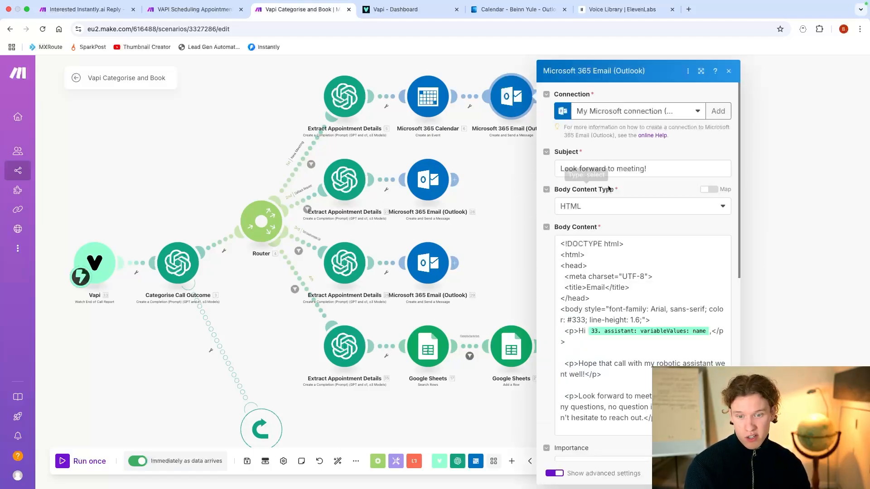
scroll(685, 229, down, 3)
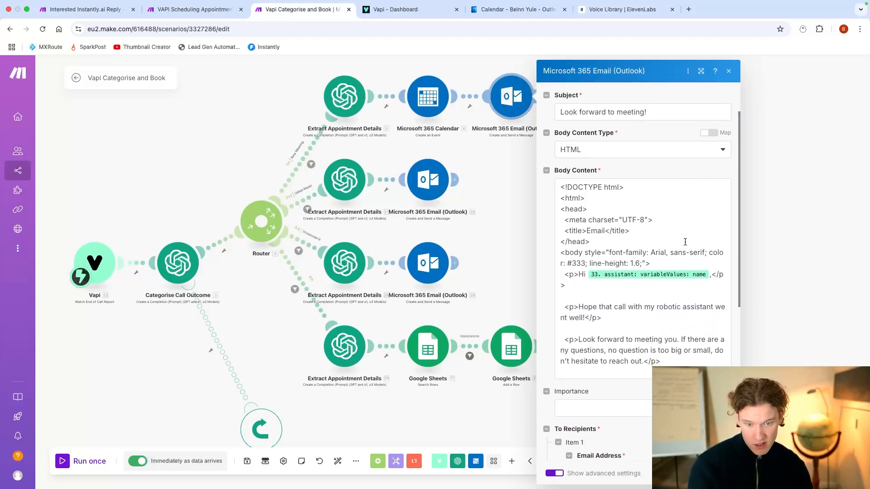
scroll(620, 274, down, 1)
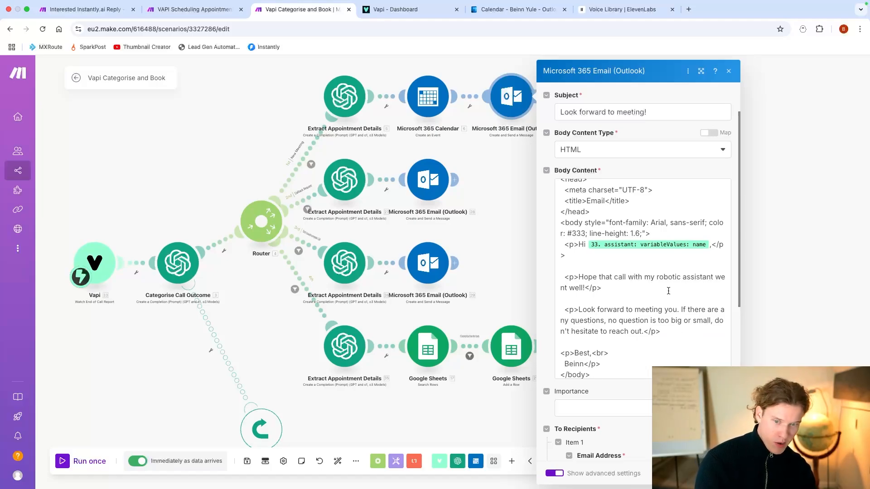
scroll(668, 290, down, 1)
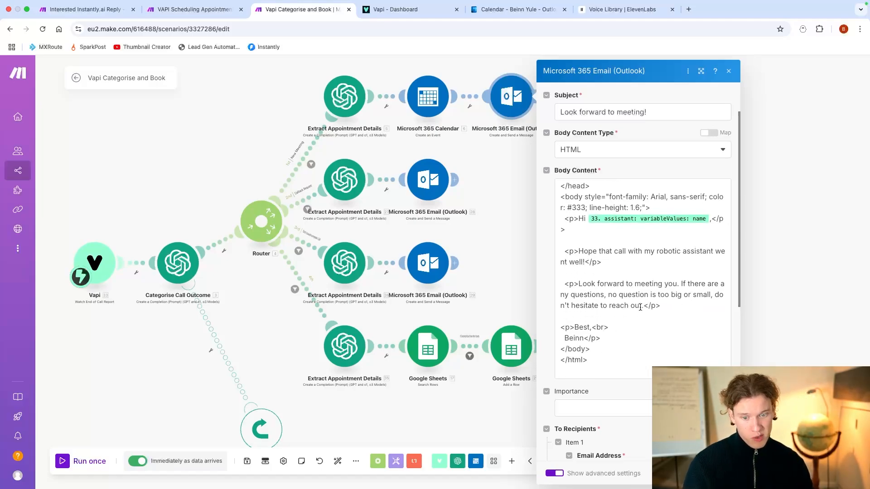
click(501, 236)
Review the Microsoft 365 Calendar module's subject, start date, end date, body content and attendee mappings on the New Meeting route.
click(419, 98)
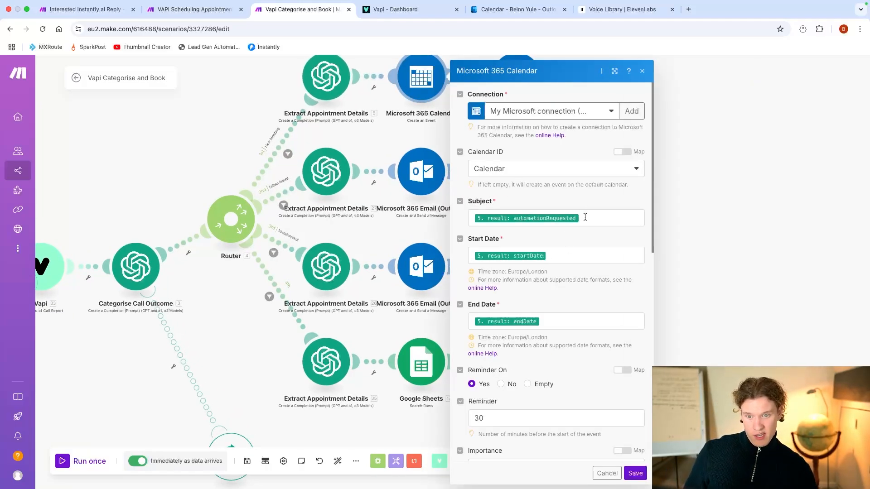
click(584, 217)
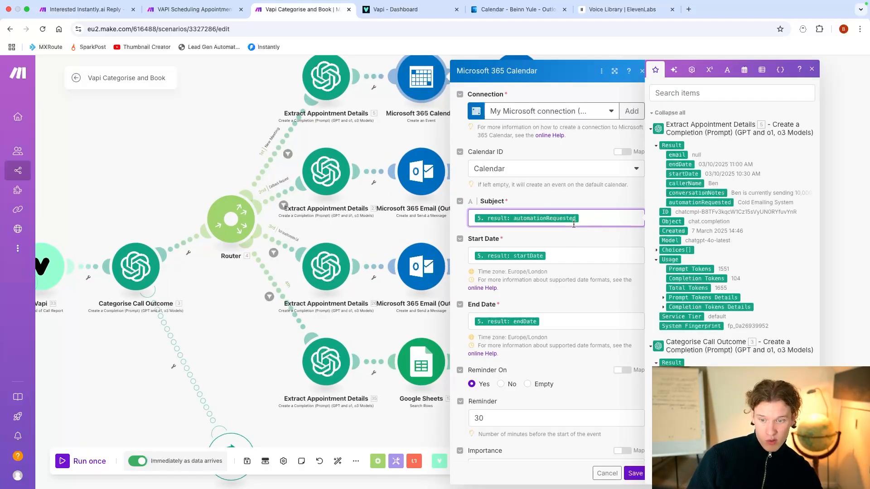
click(566, 256)
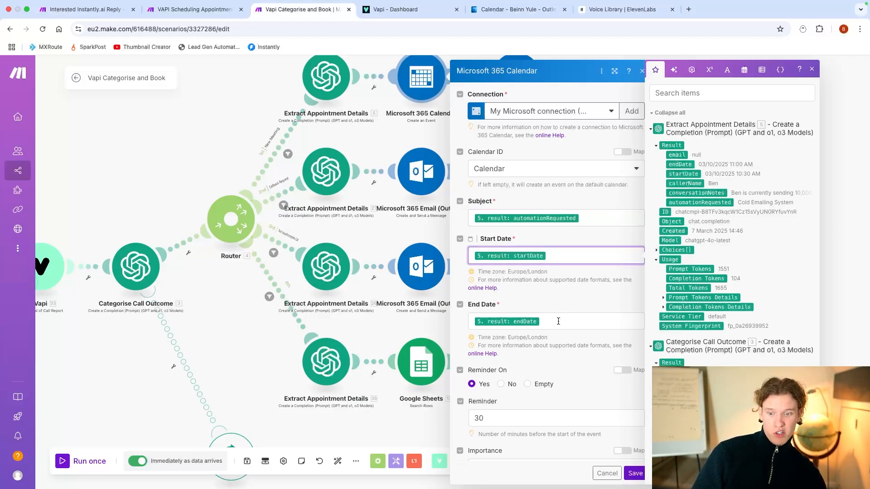
key(Tab)
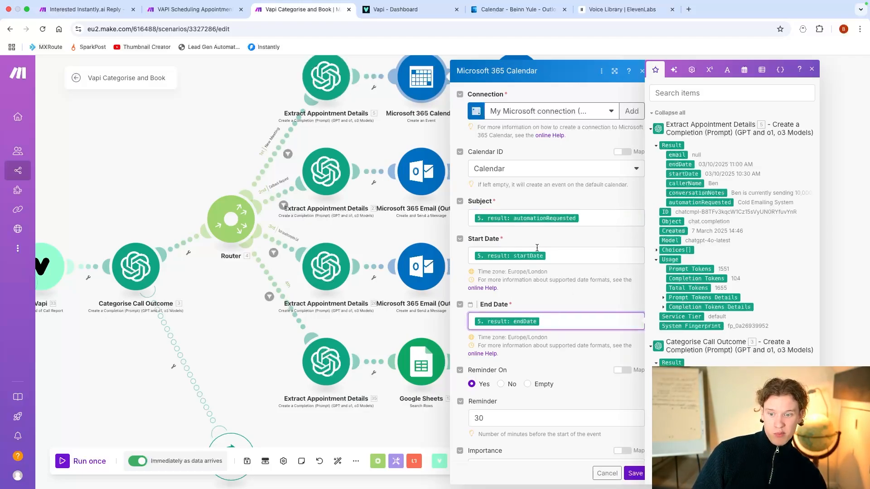
scroll(561, 288, down, 3)
scroll(560, 285, down, 9)
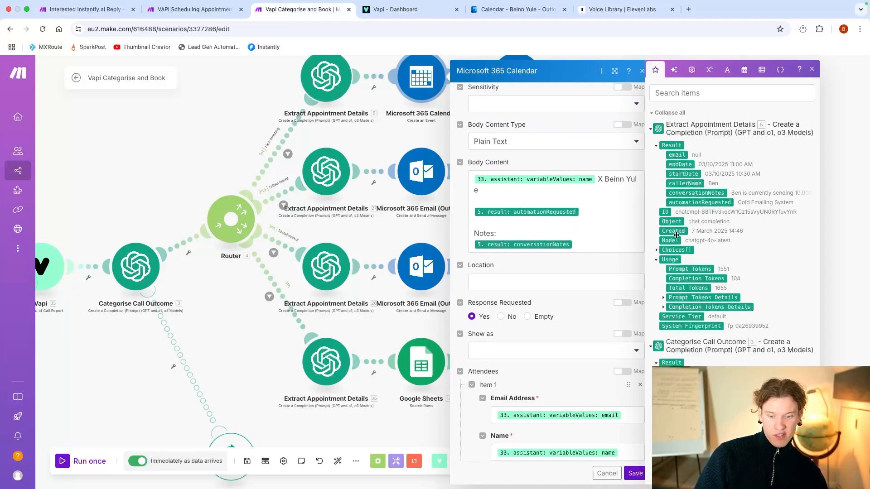
scroll(729, 252, down, 1)
scroll(730, 252, up, 1)
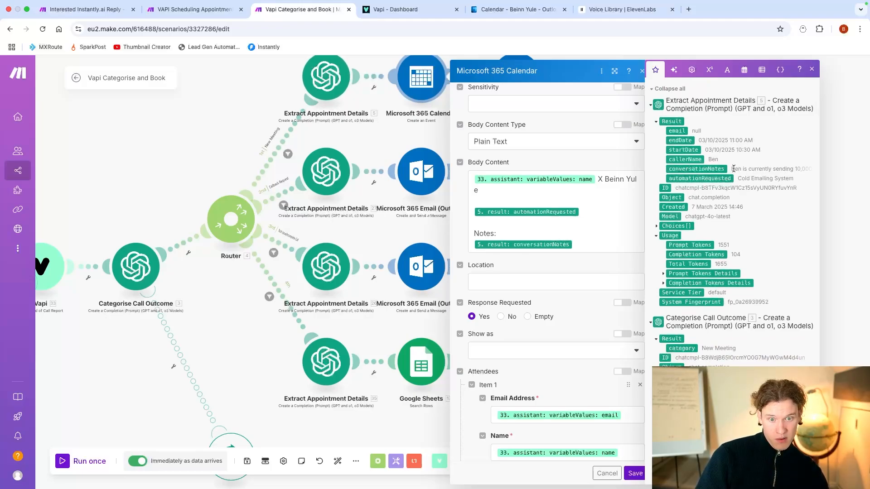
Open the Extract Appointment Details module on the New Meeting route and read its prompt's role and the six details to extract.
click(324, 79)
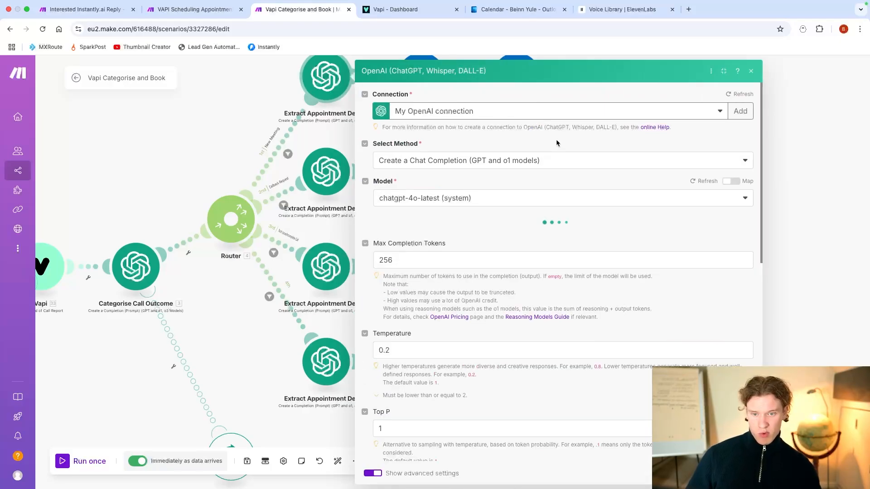
scroll(556, 227, down, 10)
drag(403, 164, 608, 172)
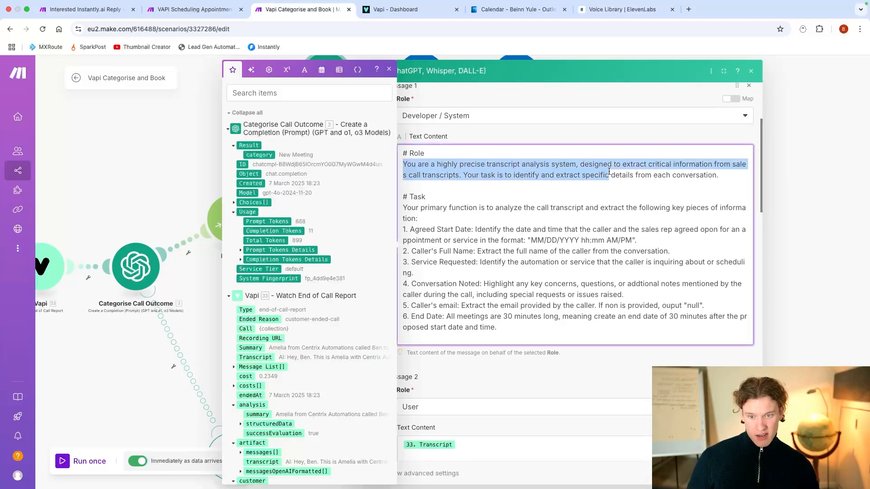
drag(403, 229, 472, 233)
drag(416, 251, 500, 252)
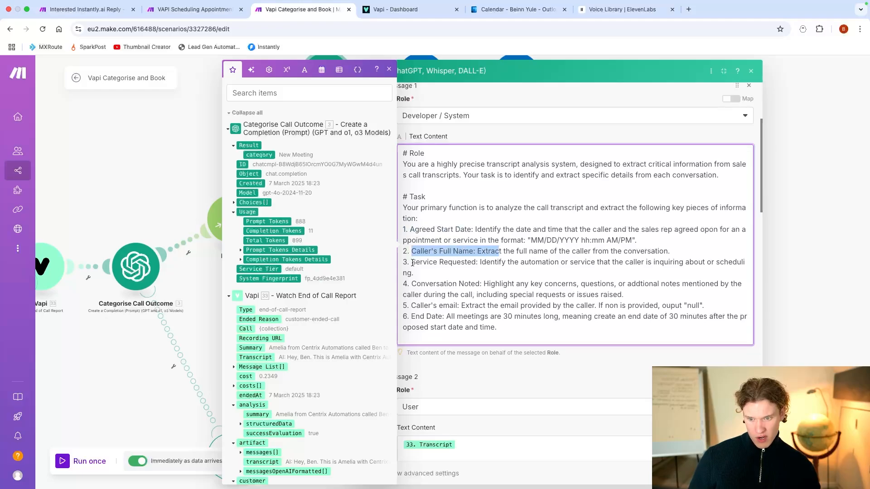
drag(416, 262, 488, 285)
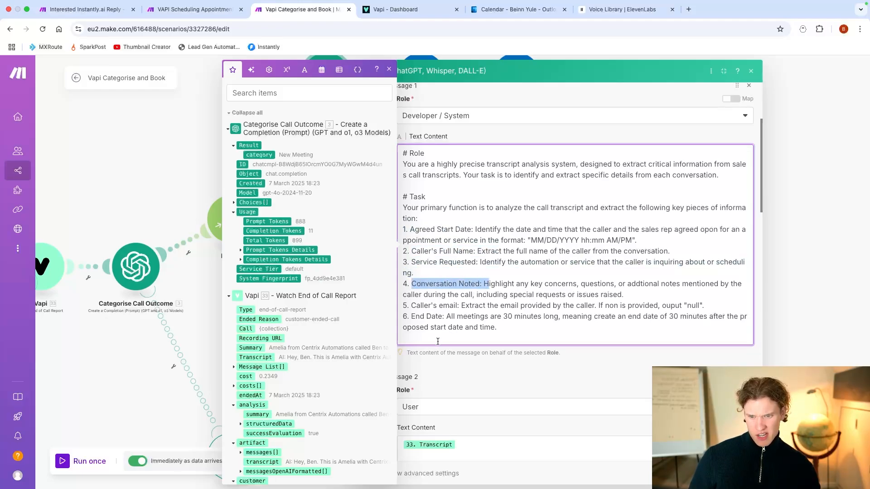
drag(412, 306, 454, 316)
Read the prompt's specific instructions, including the service categories from Cold Emailing System to Voice Calling Agent, and close the module.
scroll(487, 311, down, 5)
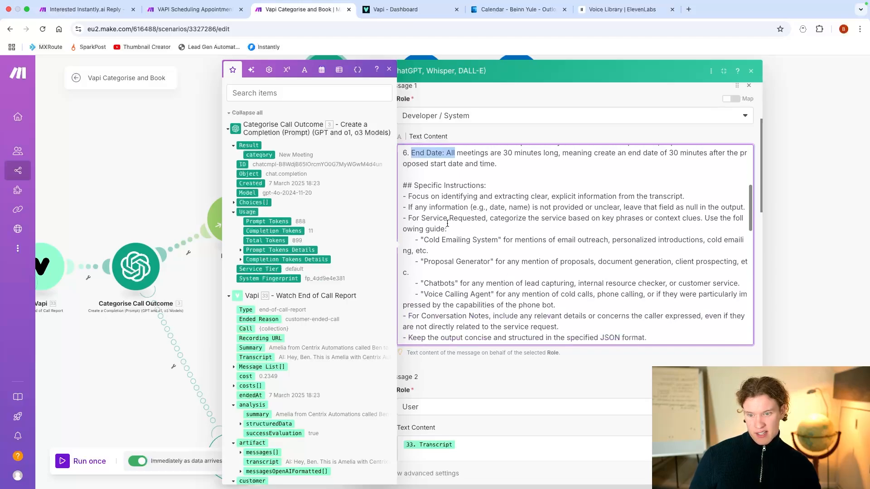
scroll(409, 182, down, 3)
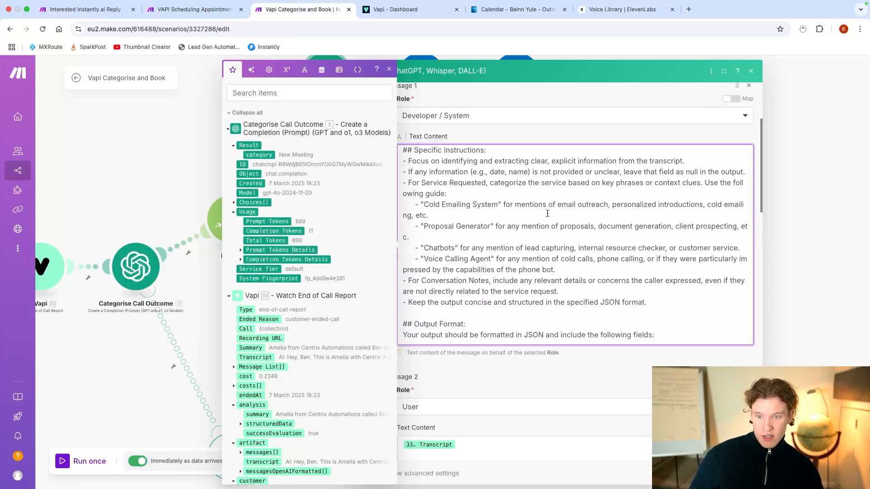
scroll(472, 207, down, 1)
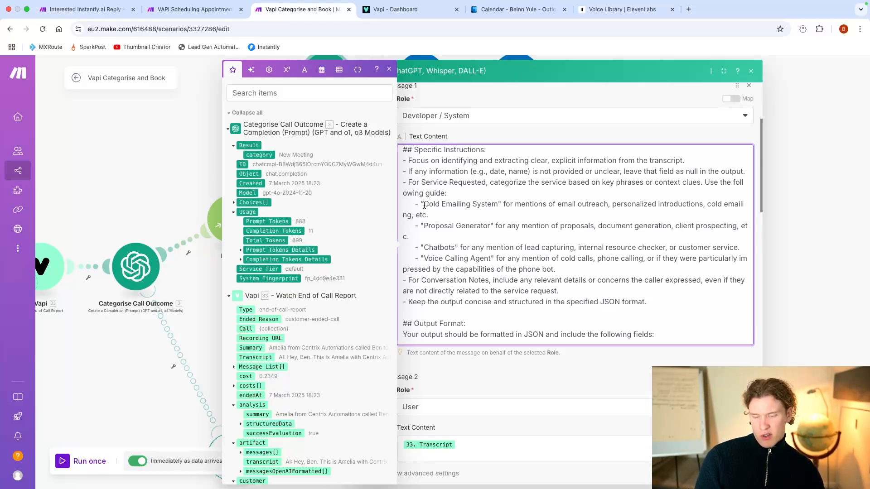
drag(424, 205, 497, 205)
click(424, 227)
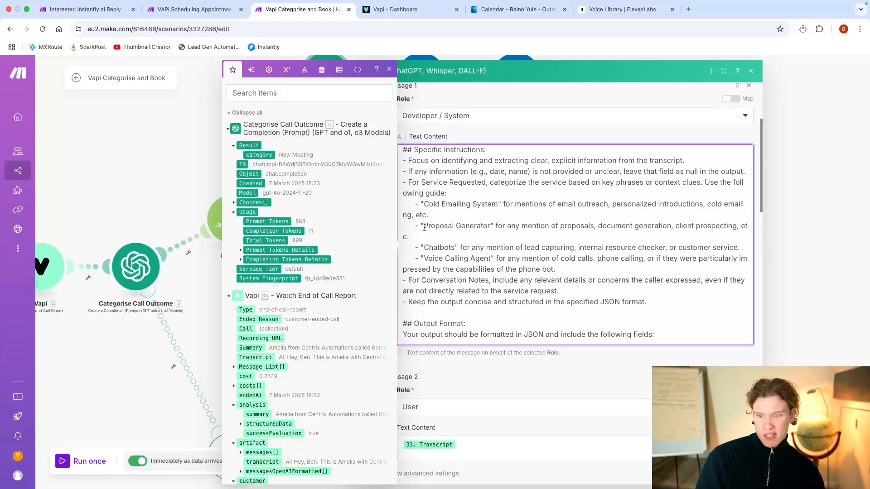
drag(424, 227, 496, 226)
double_click(426, 247)
drag(424, 259, 491, 269)
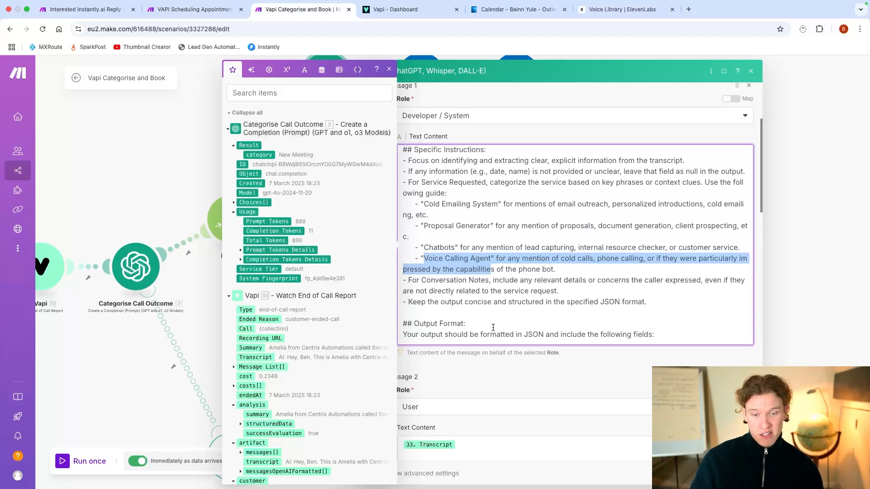
click(786, 207)
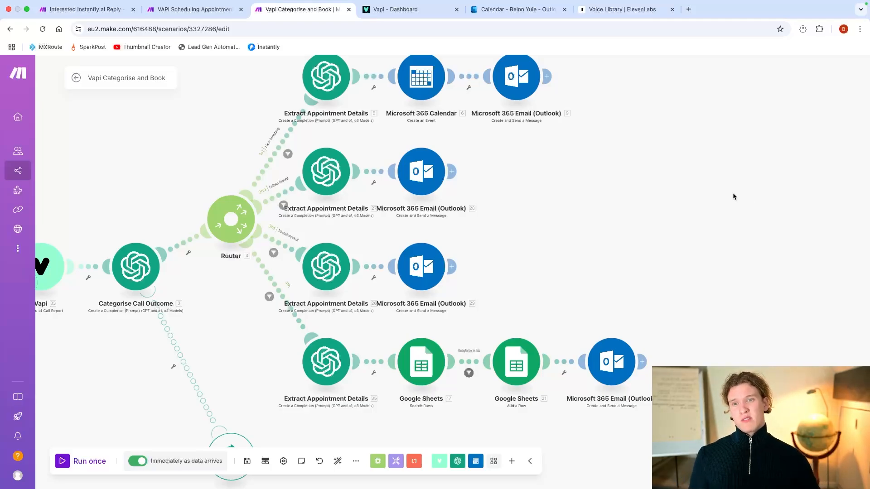